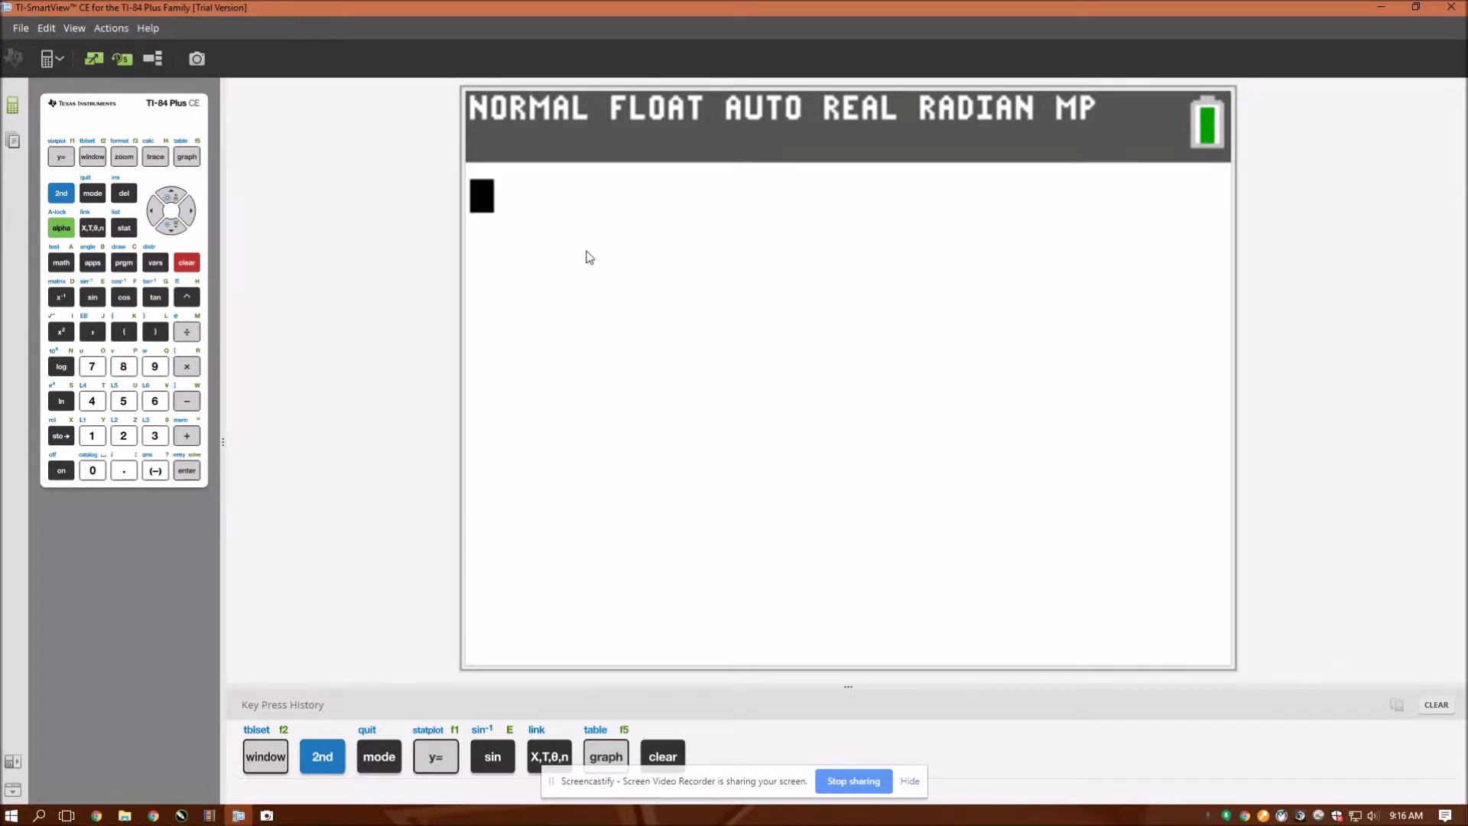
Open the WINDOW screen to view the default -10 to 10 ranges with scales of 1
{"action": "left_click", "coordinate": [92, 157]}
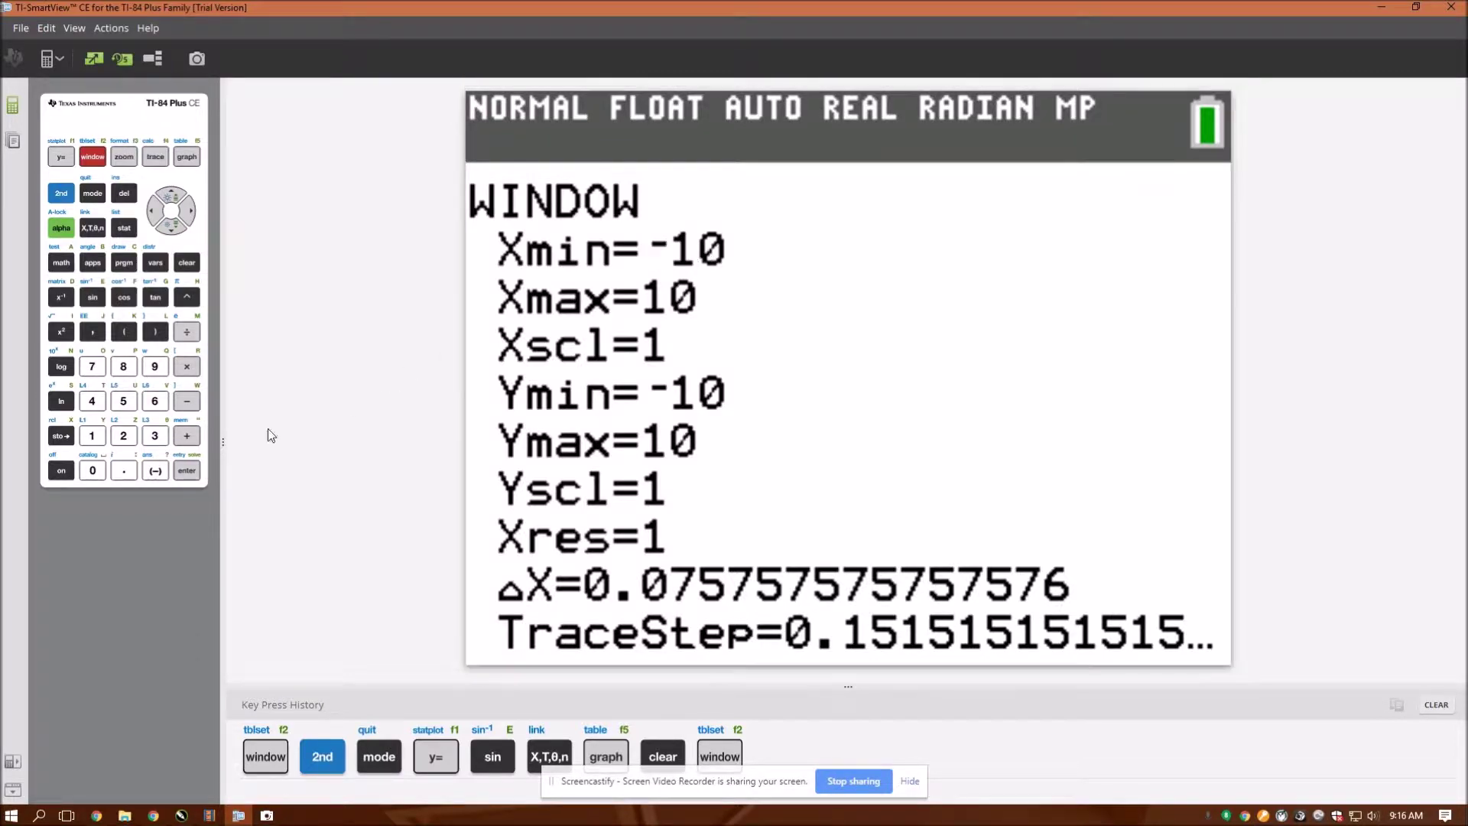
Set Xmin to 0, Xmax to 360 and Xscl to 90
{"action": "left_click", "coordinate": [92, 470]}
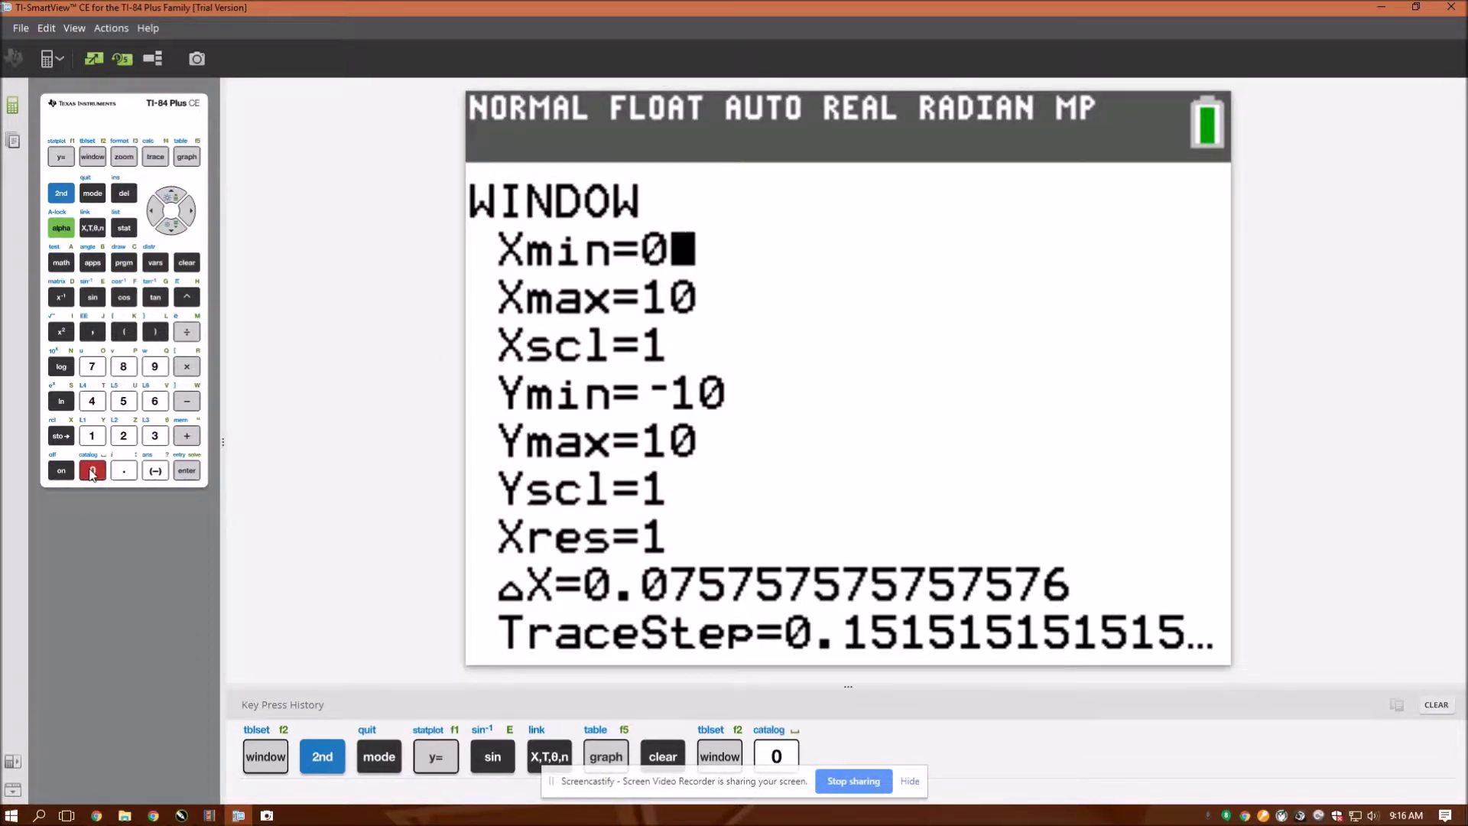
{"action": "left_click", "coordinate": [171, 227]}
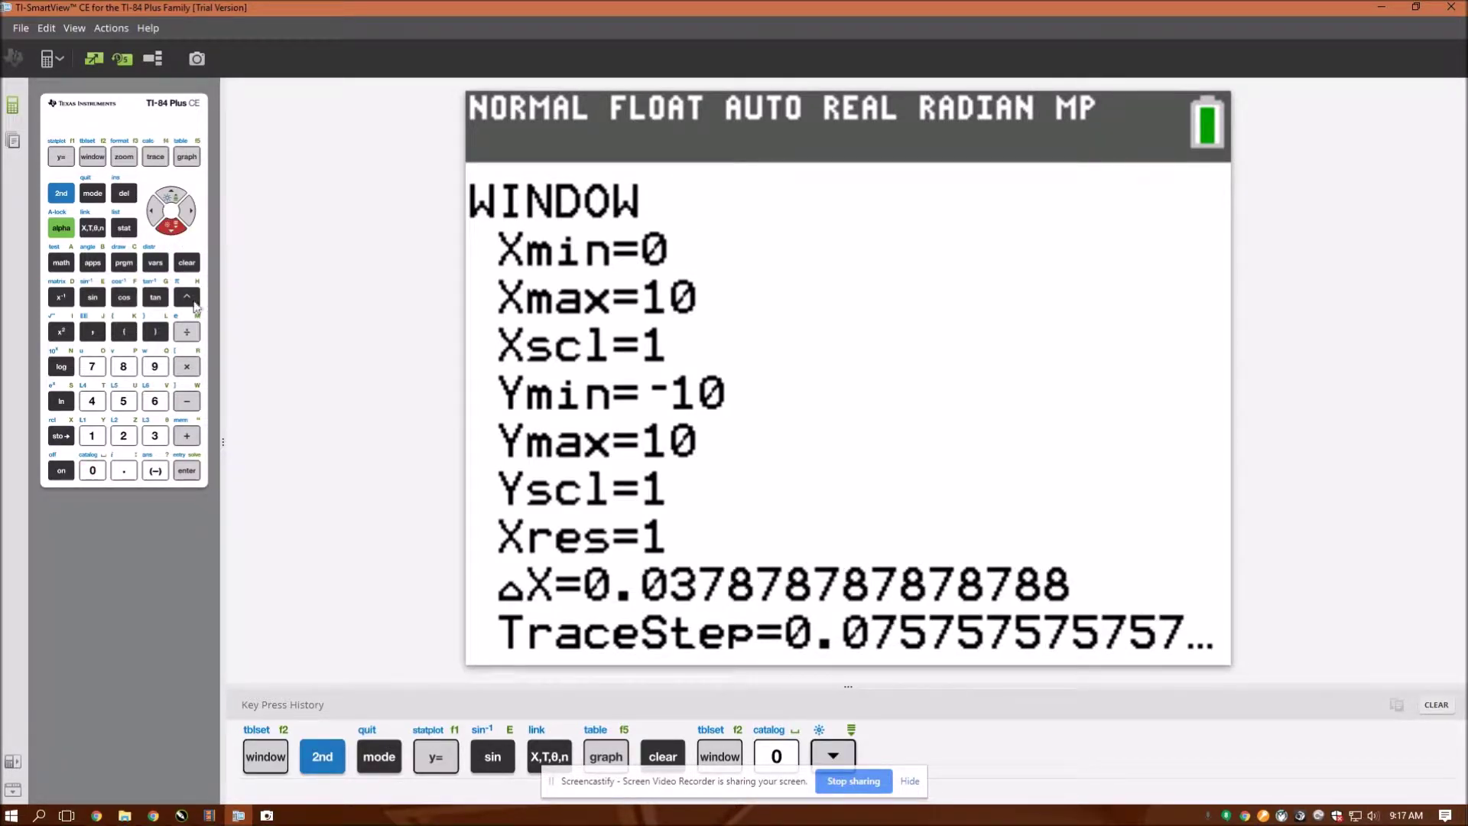
{"action": "left_click", "coordinate": [153, 438]}
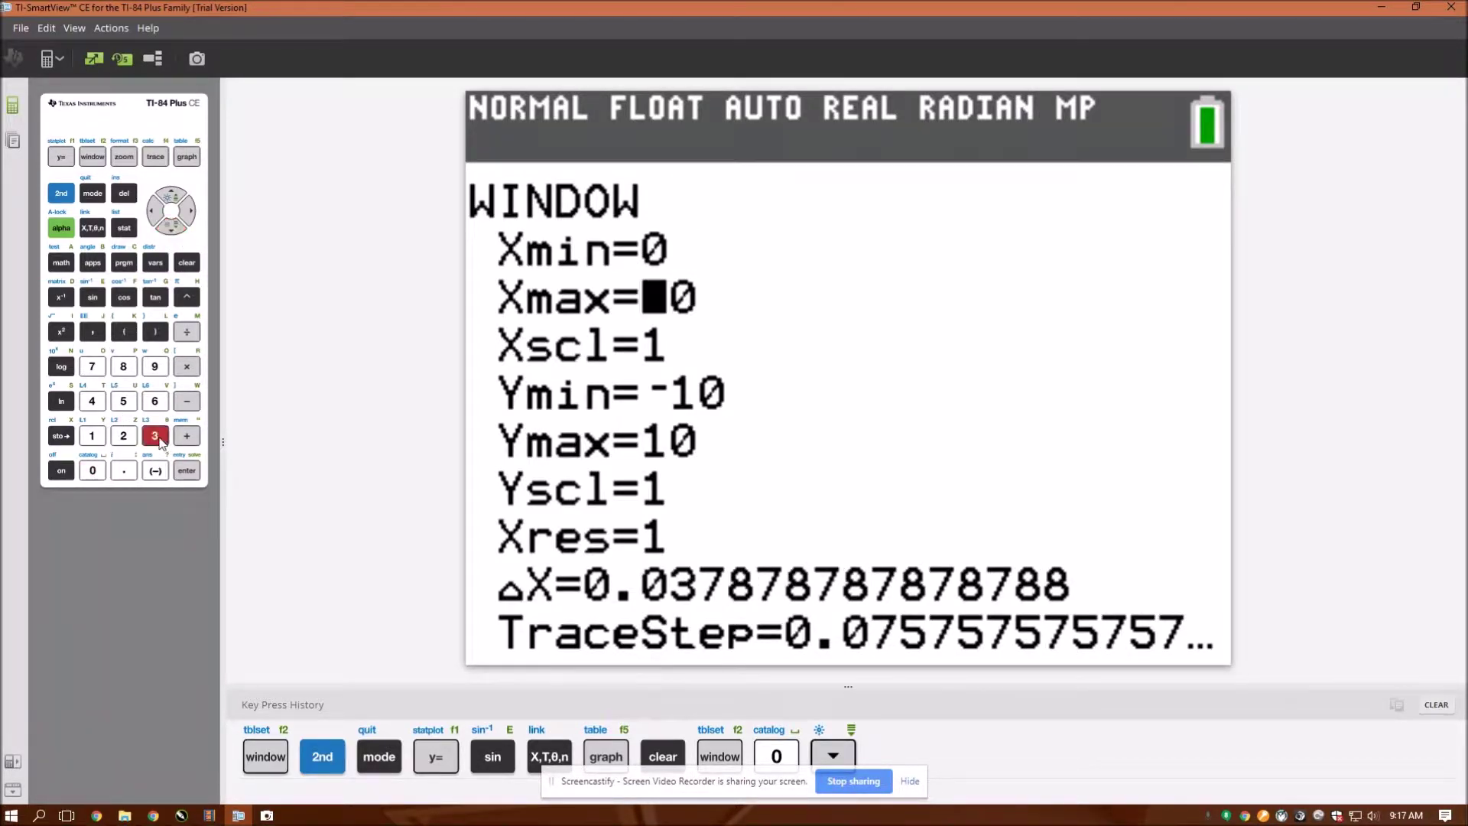
{"action": "left_click", "coordinate": [154, 402]}
{"action": "left_click", "coordinate": [98, 475]}
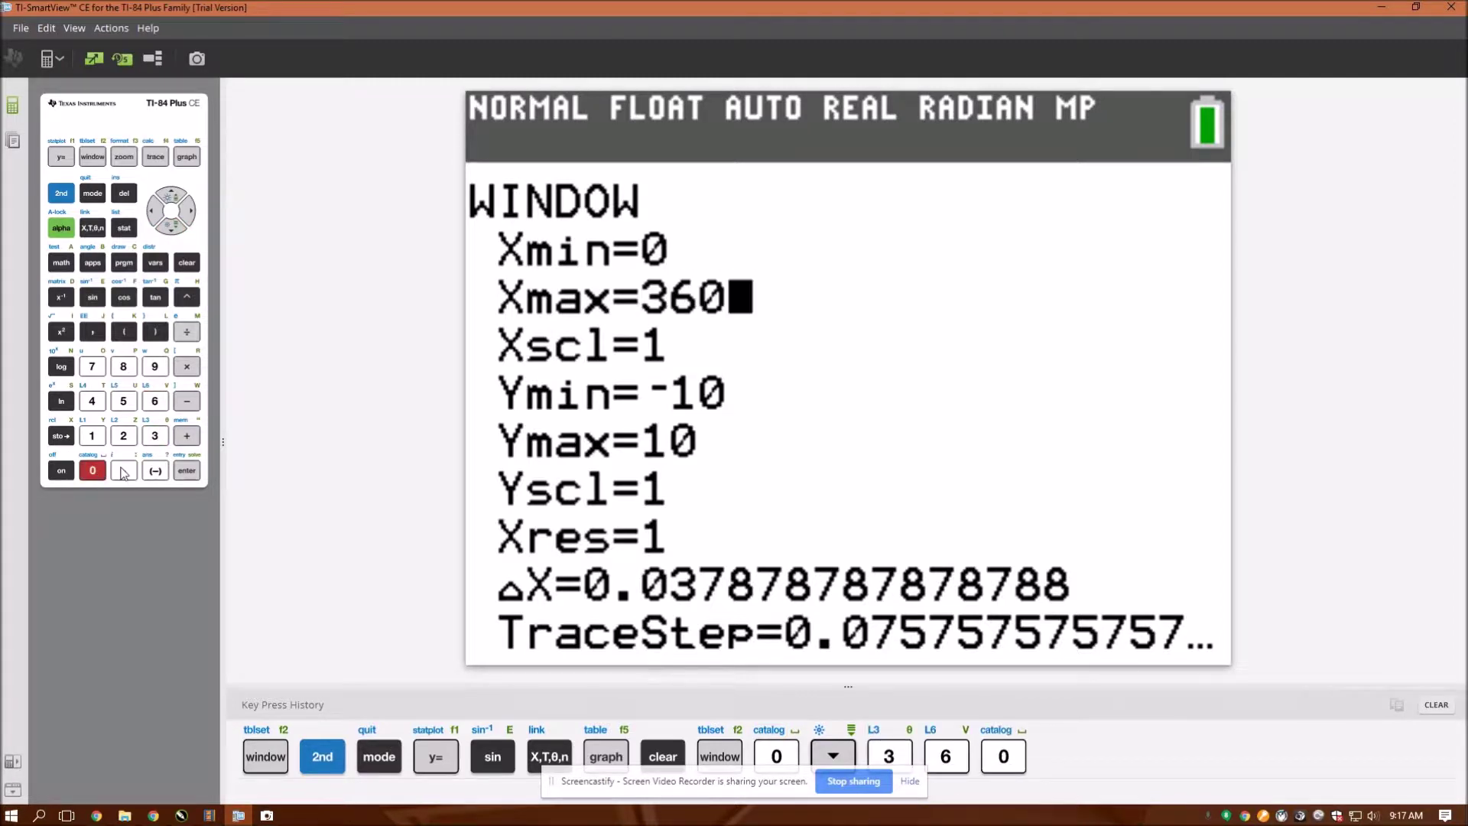
{"action": "left_click", "coordinate": [170, 230]}
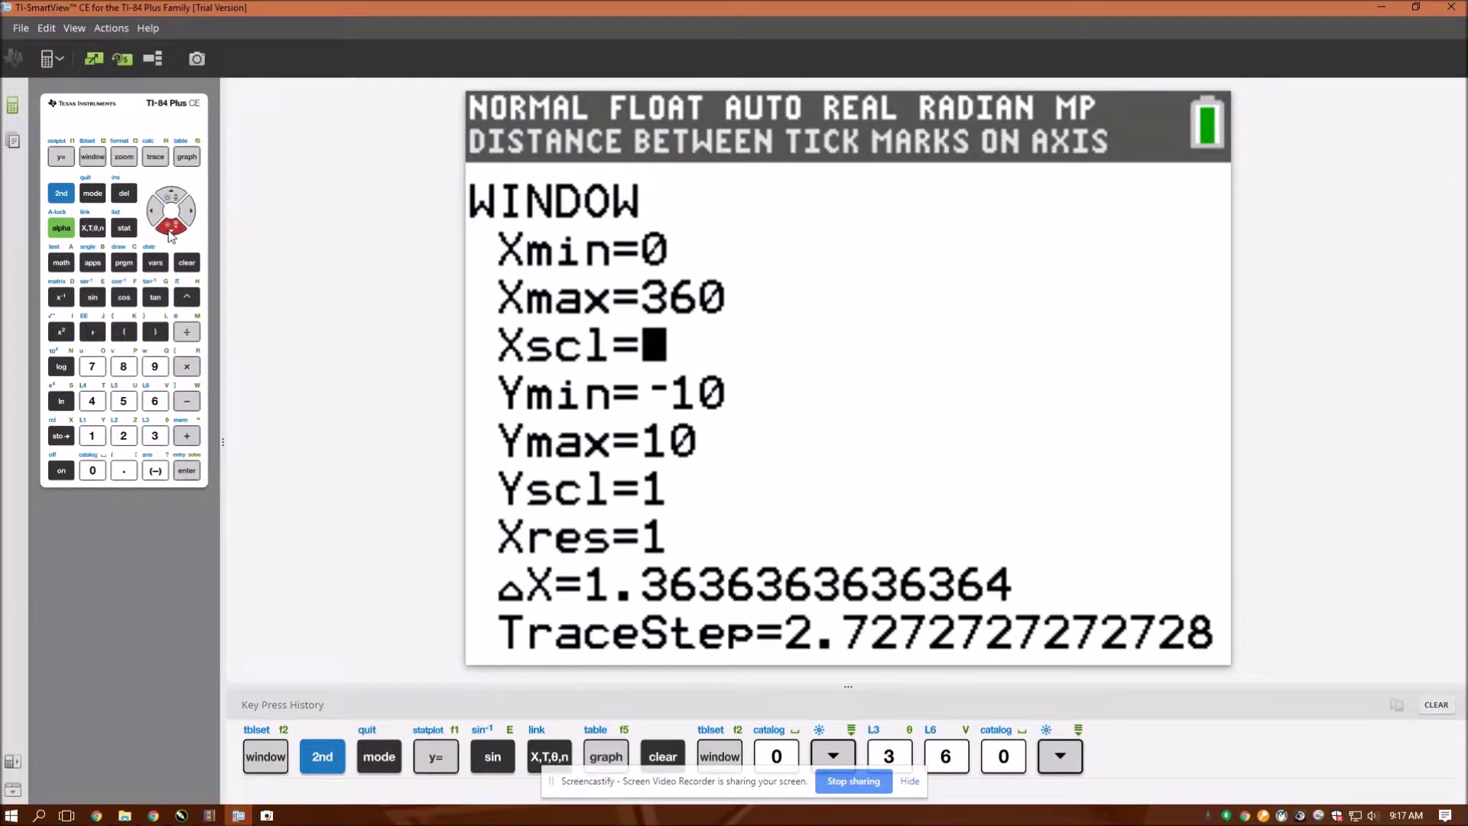
{"action": "left_click", "coordinate": [154, 368]}
{"action": "left_click", "coordinate": [92, 471]}
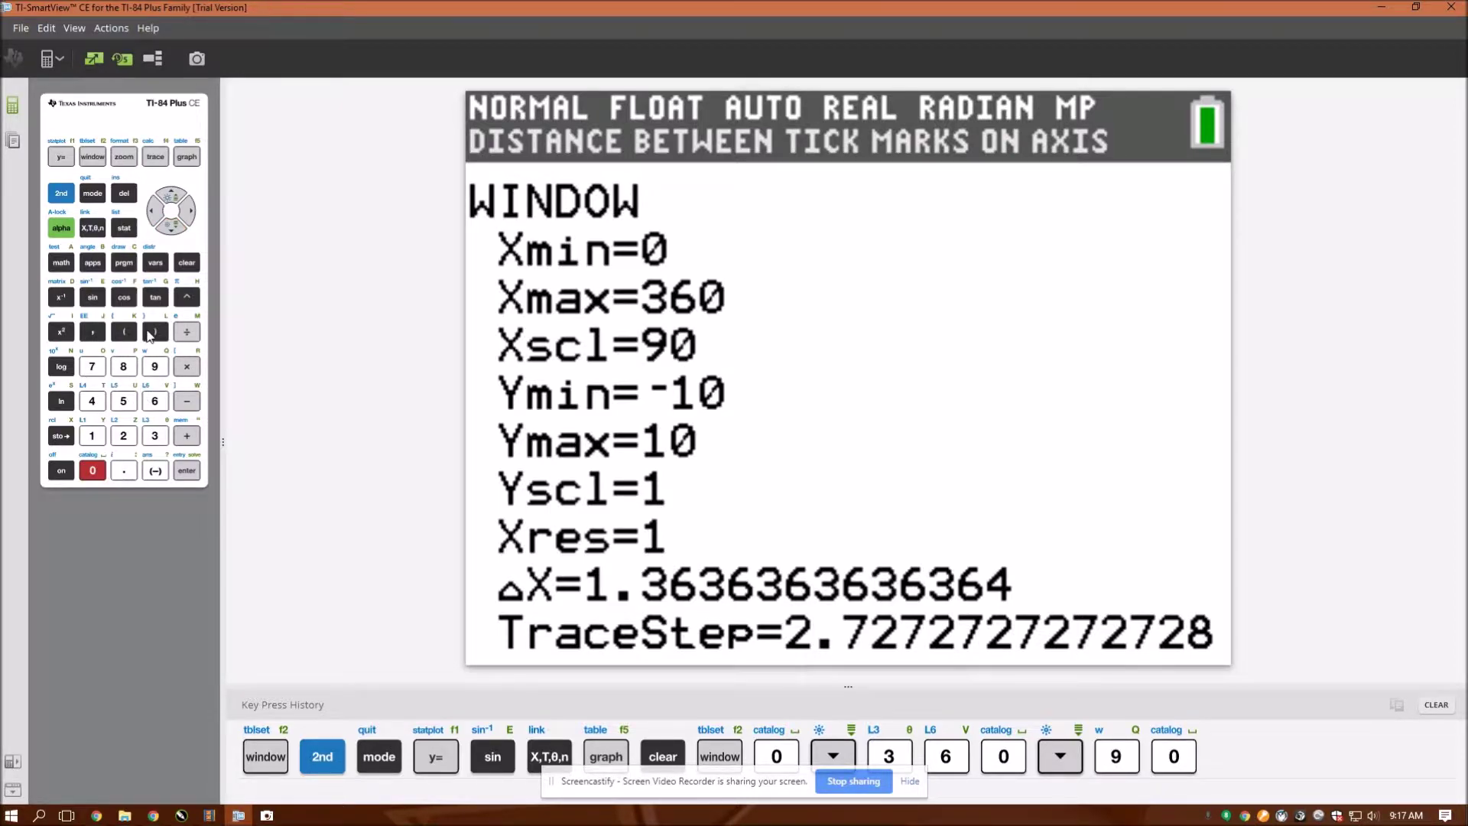
Set Ymin to -1, leave Ymax and Yscl unchanged, and quit to the home screen
{"action": "left_click", "coordinate": [171, 227]}
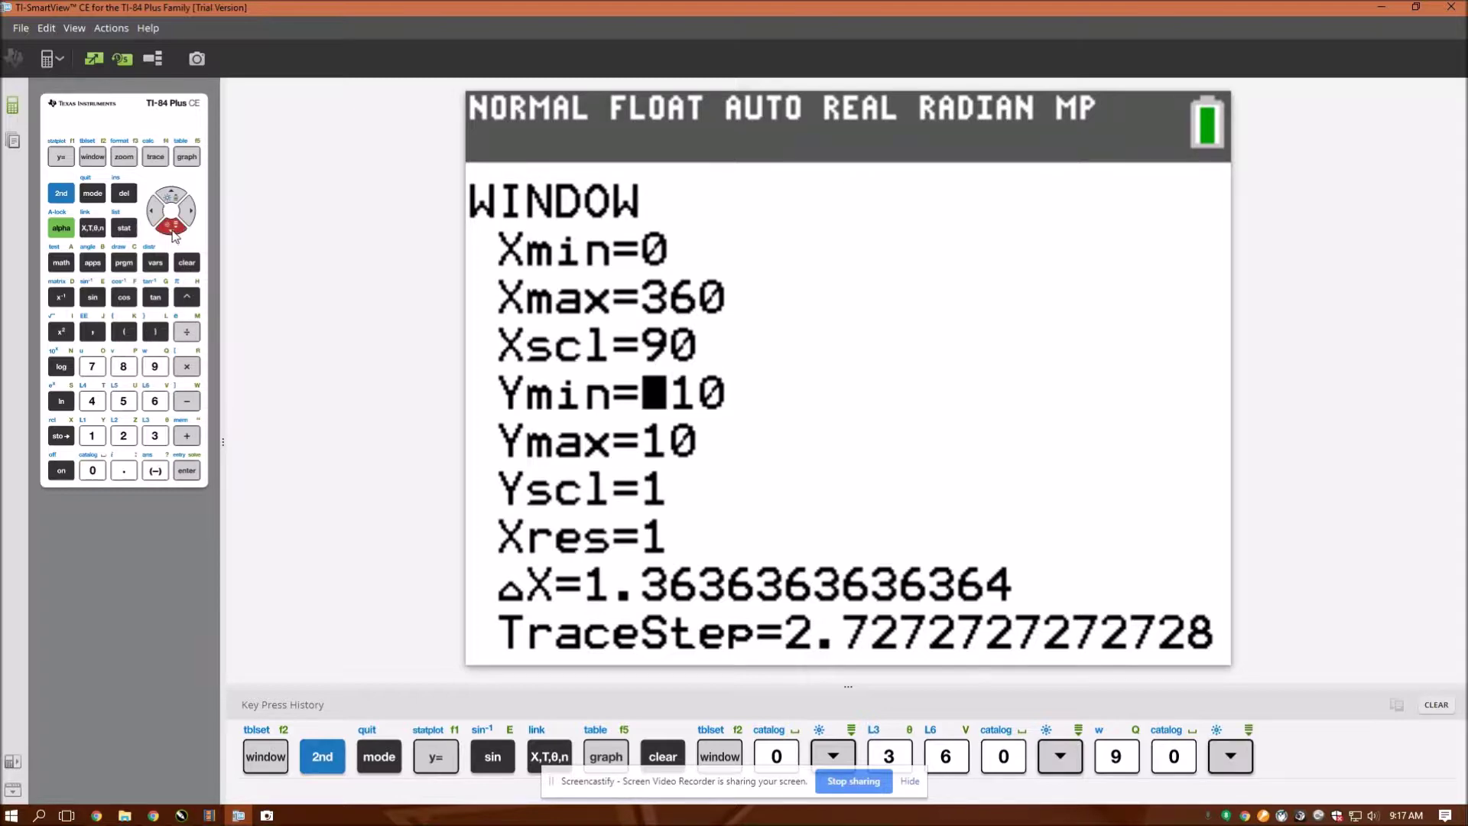
{"action": "left_click", "coordinate": [156, 471]}
{"action": "left_click", "coordinate": [98, 440]}
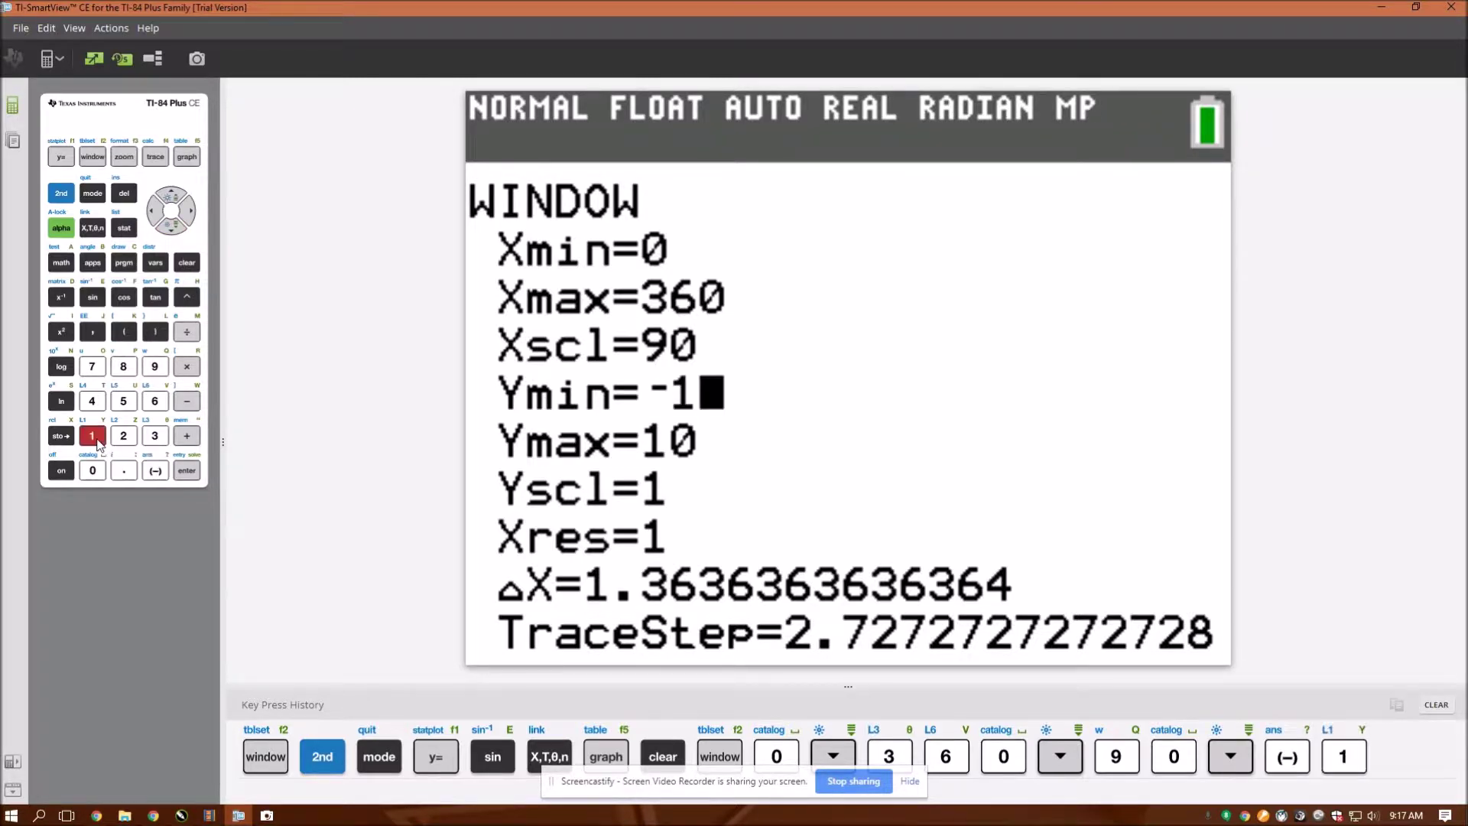
{"action": "left_click", "coordinate": [170, 227]}
{"action": "left_click", "coordinate": [169, 229]}
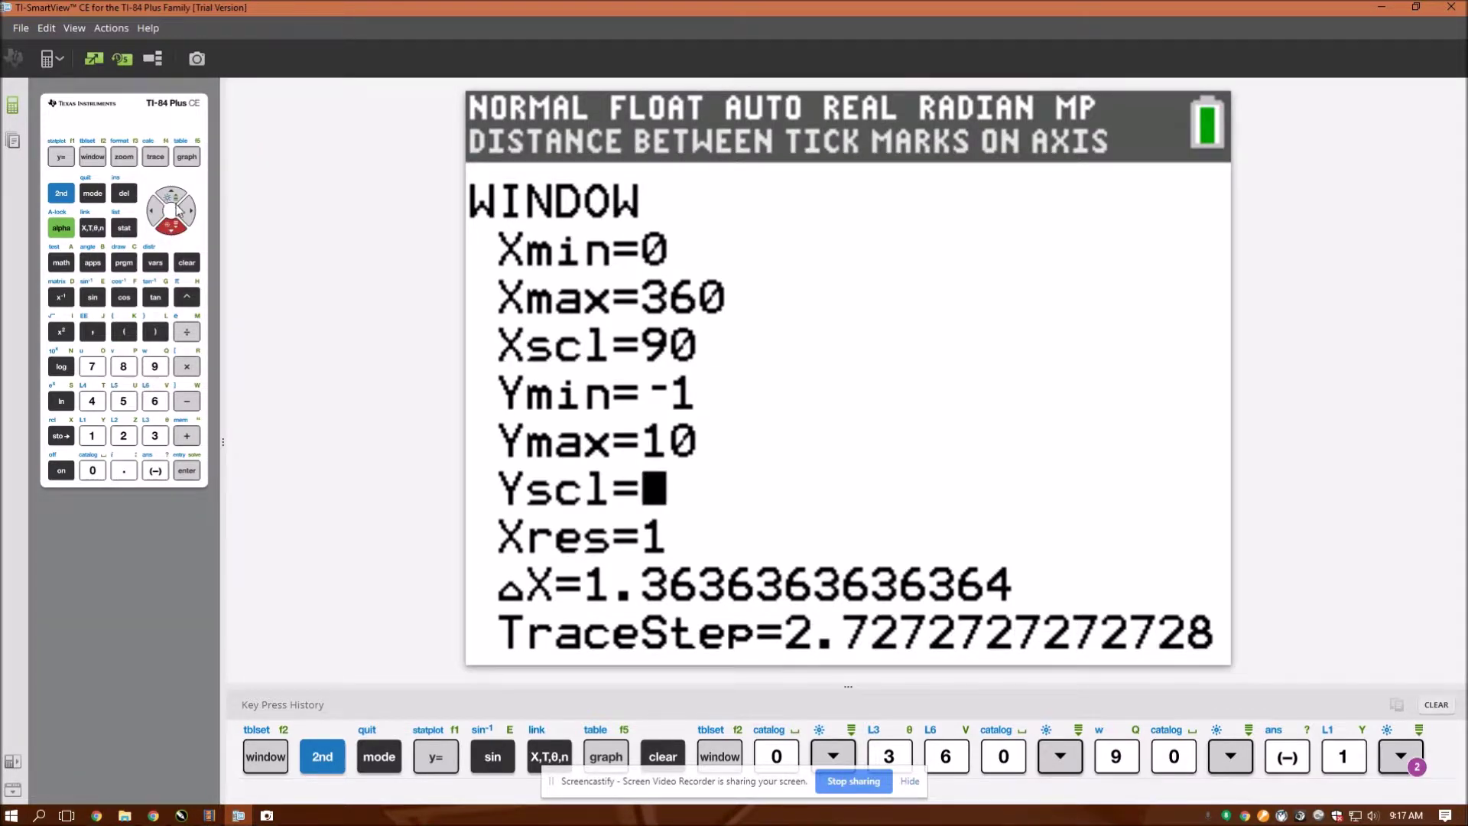
{"action": "left_click", "coordinate": [177, 201]}
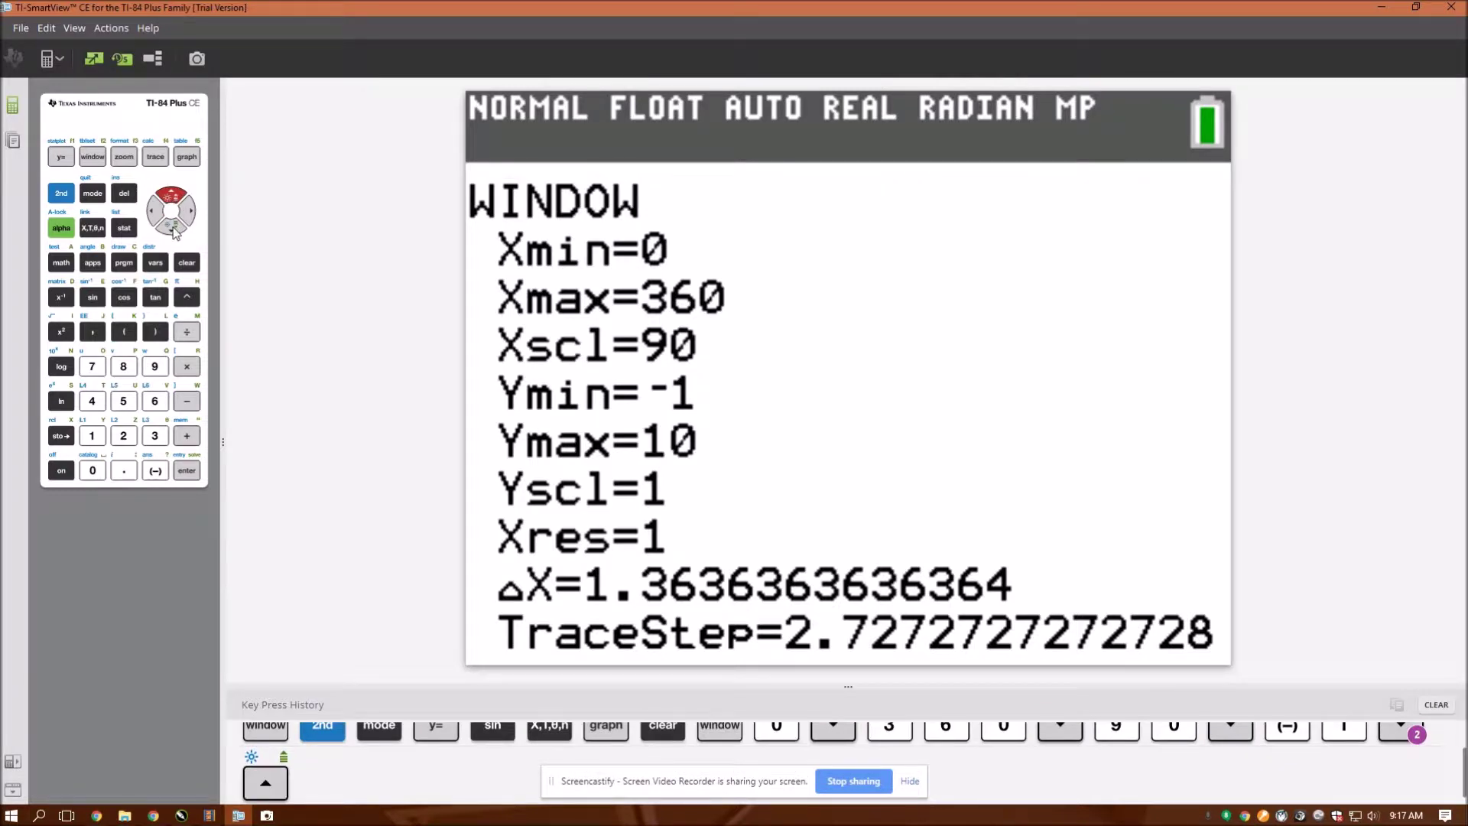
{"action": "left_click", "coordinate": [174, 229]}
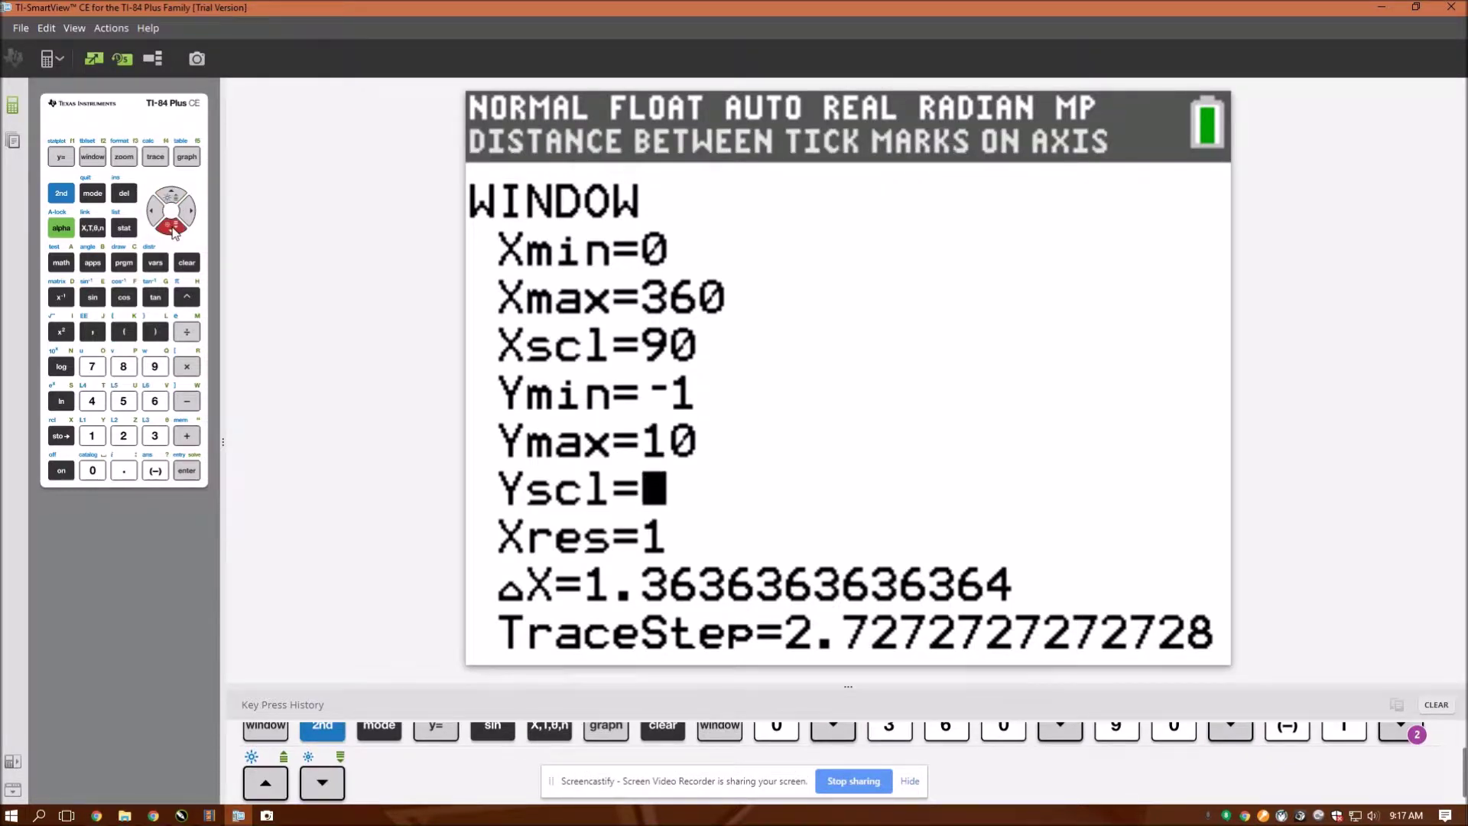
{"action": "left_click", "coordinate": [64, 198]}
{"action": "left_click", "coordinate": [95, 196]}
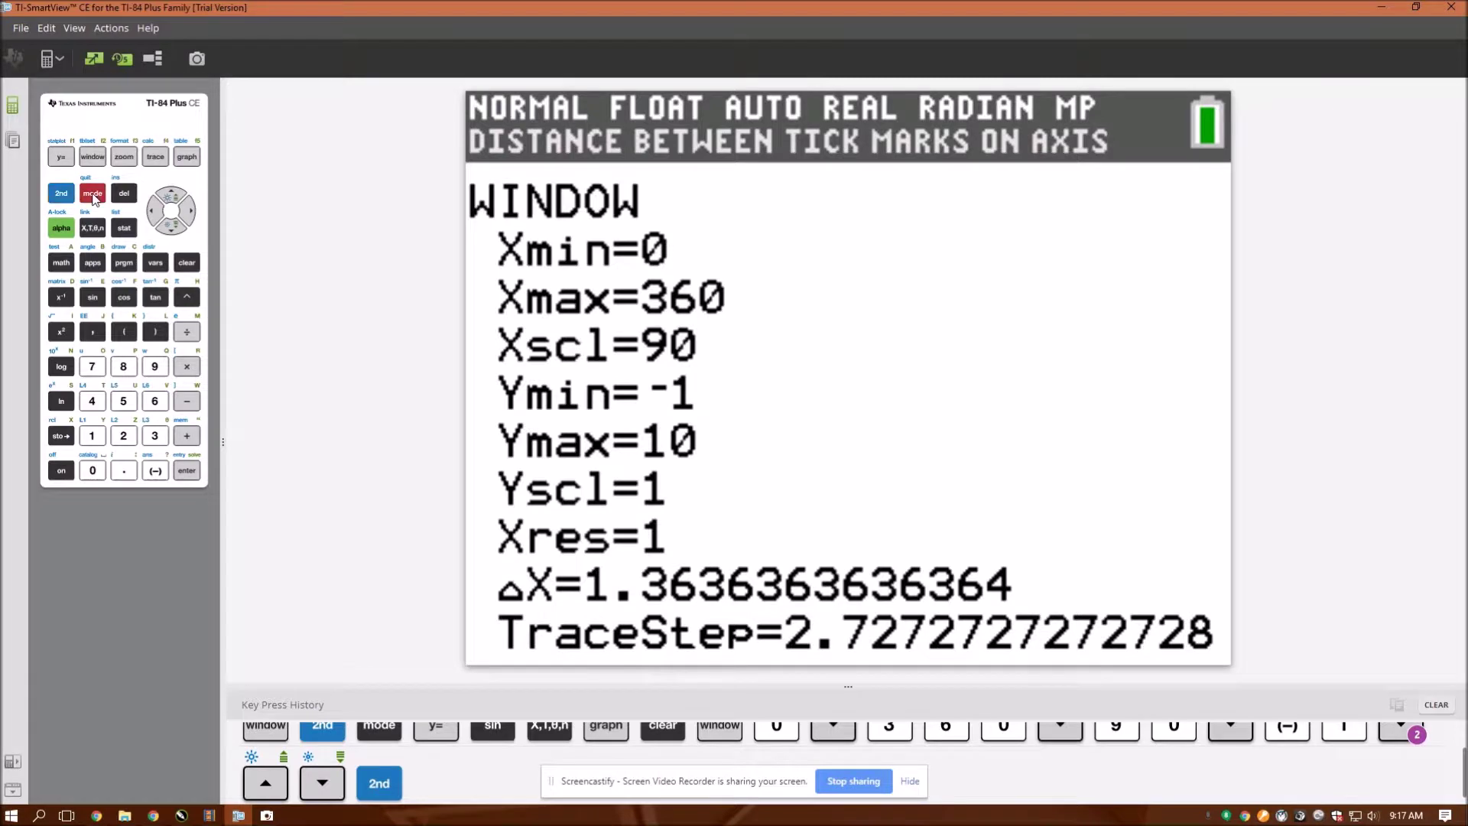
In the Y= editor, begin Y1 as 5+2sin(3(
{"action": "left_click", "coordinate": [62, 160]}
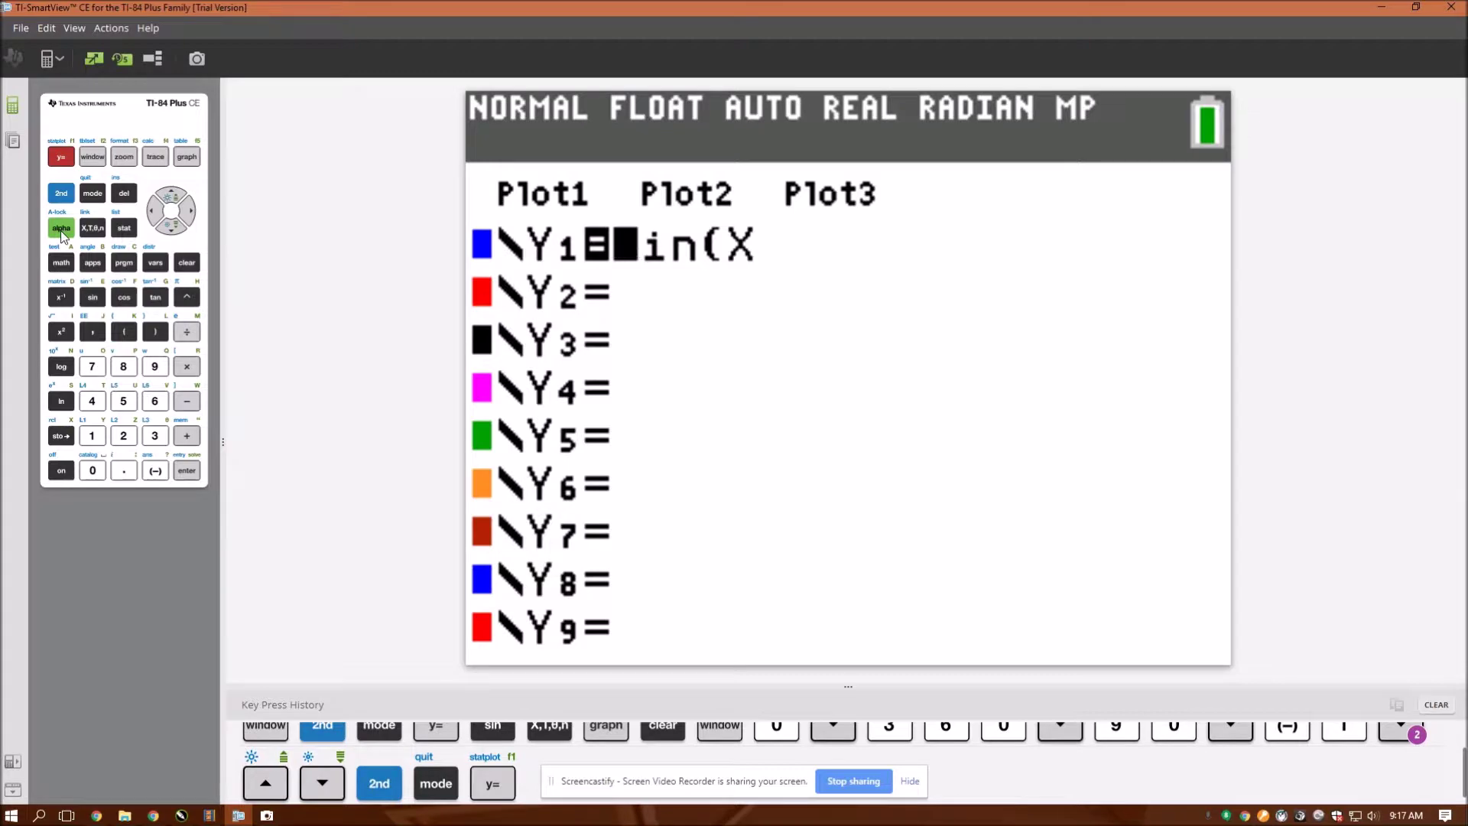
{"action": "left_click", "coordinate": [124, 401]}
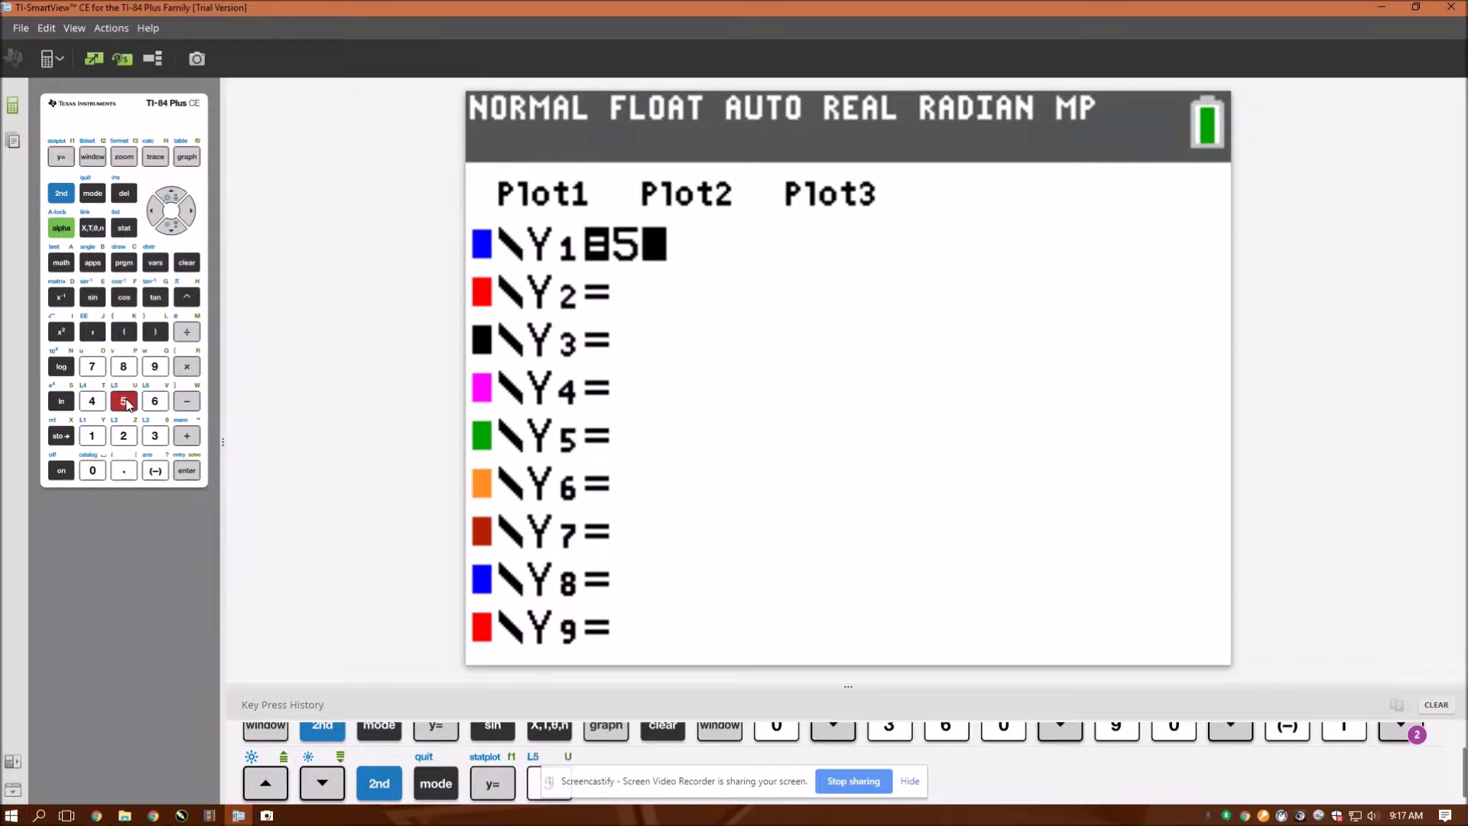
{"action": "left_click", "coordinate": [186, 437]}
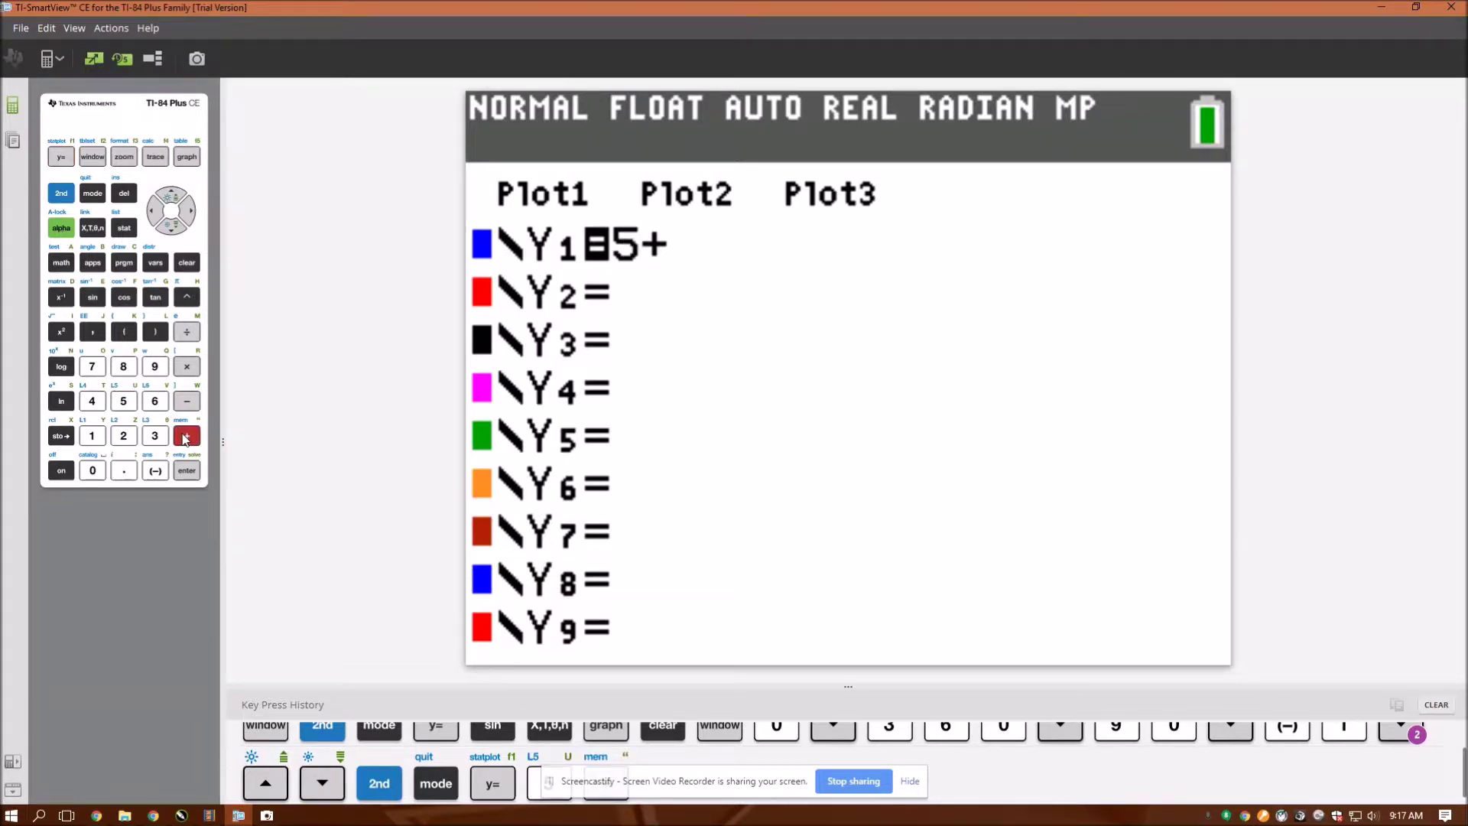
{"action": "left_click", "coordinate": [124, 437]}
{"action": "left_click", "coordinate": [93, 297]}
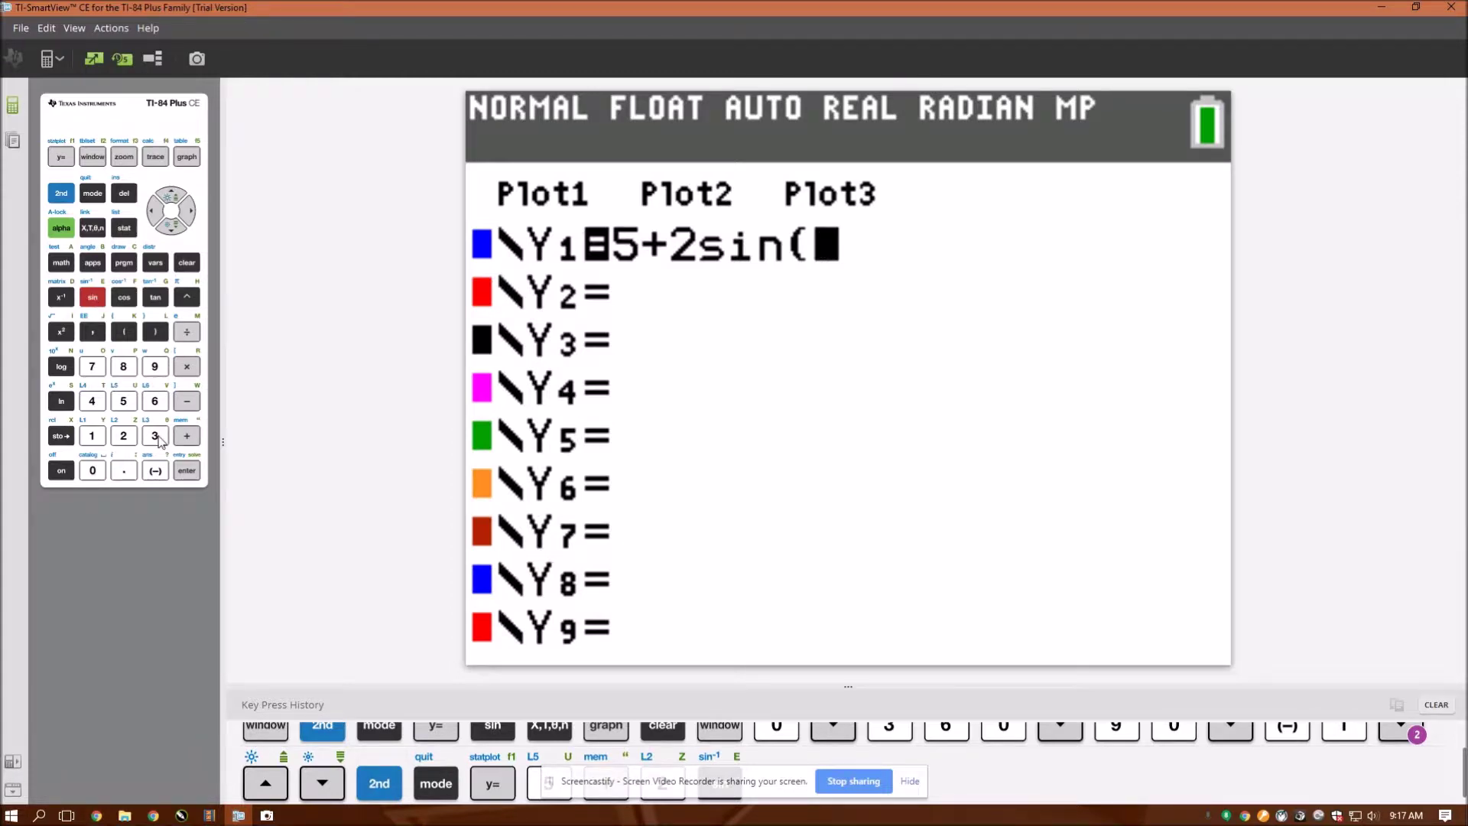
{"action": "left_click", "coordinate": [157, 437]}
{"action": "left_click", "coordinate": [129, 335]}
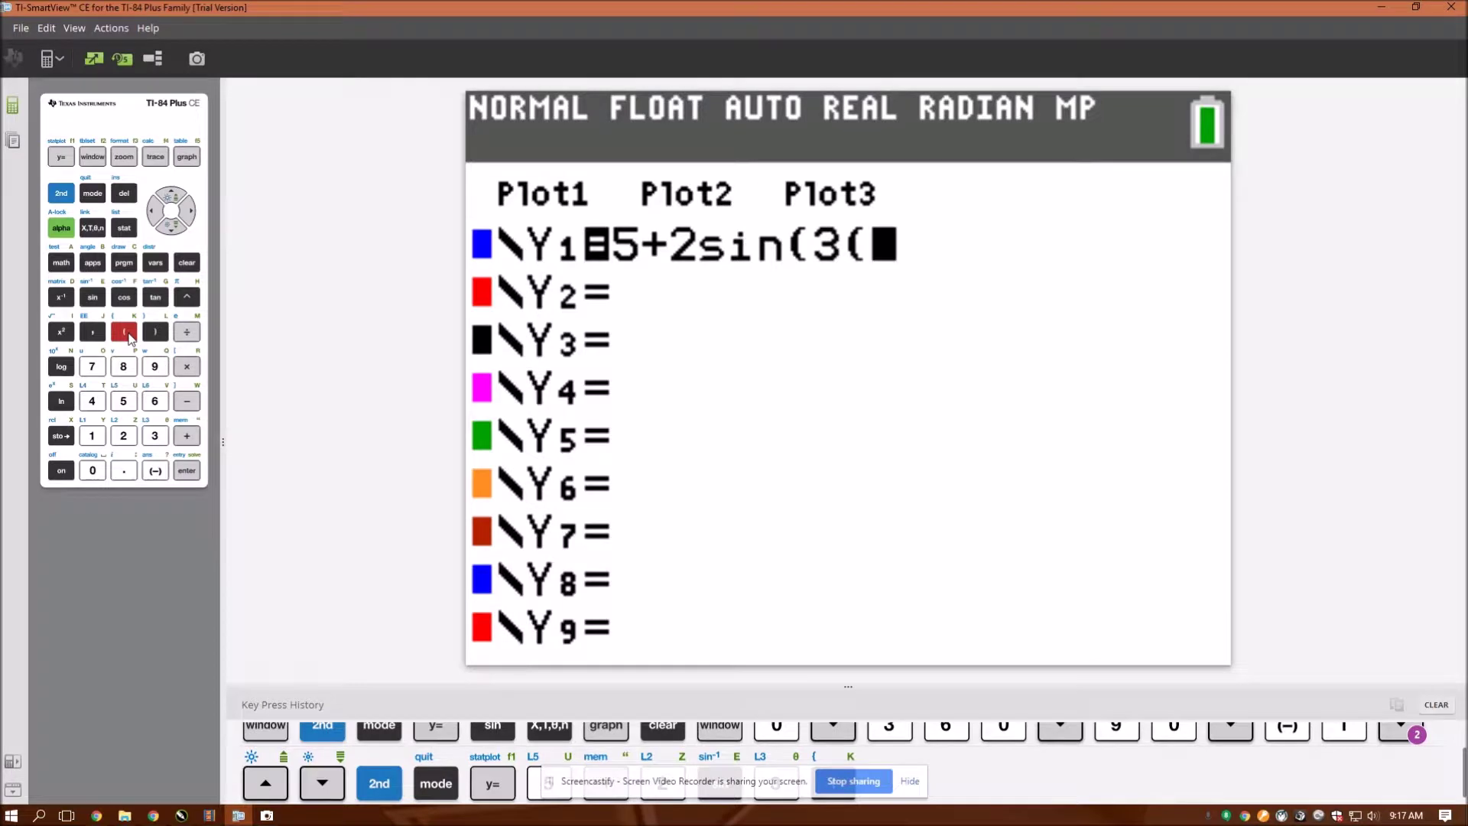
Finish Y1 with X-30 and two closing parentheses, then graph it
{"action": "left_click", "coordinate": [93, 229]}
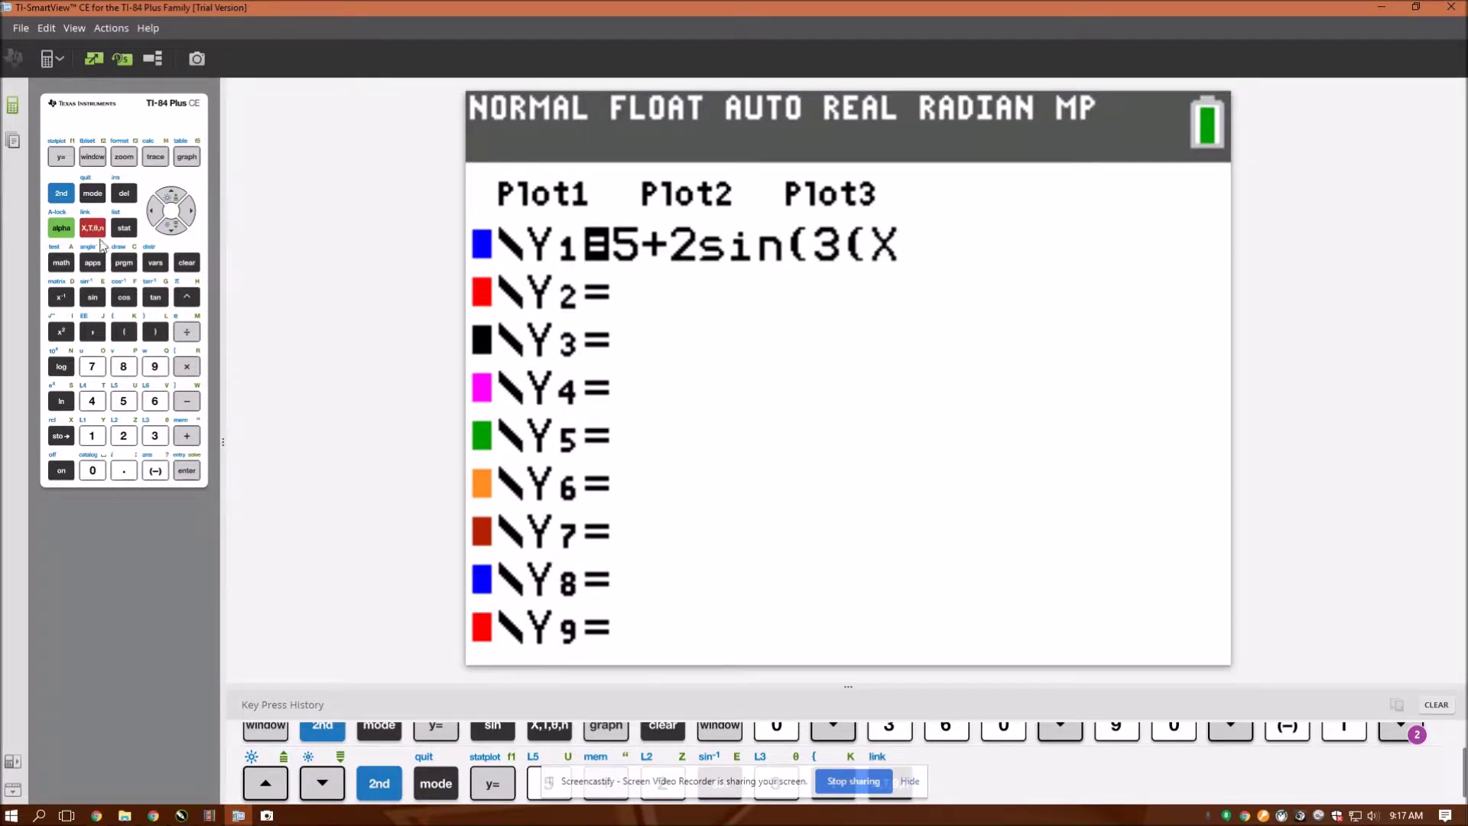
{"action": "left_click", "coordinate": [193, 403]}
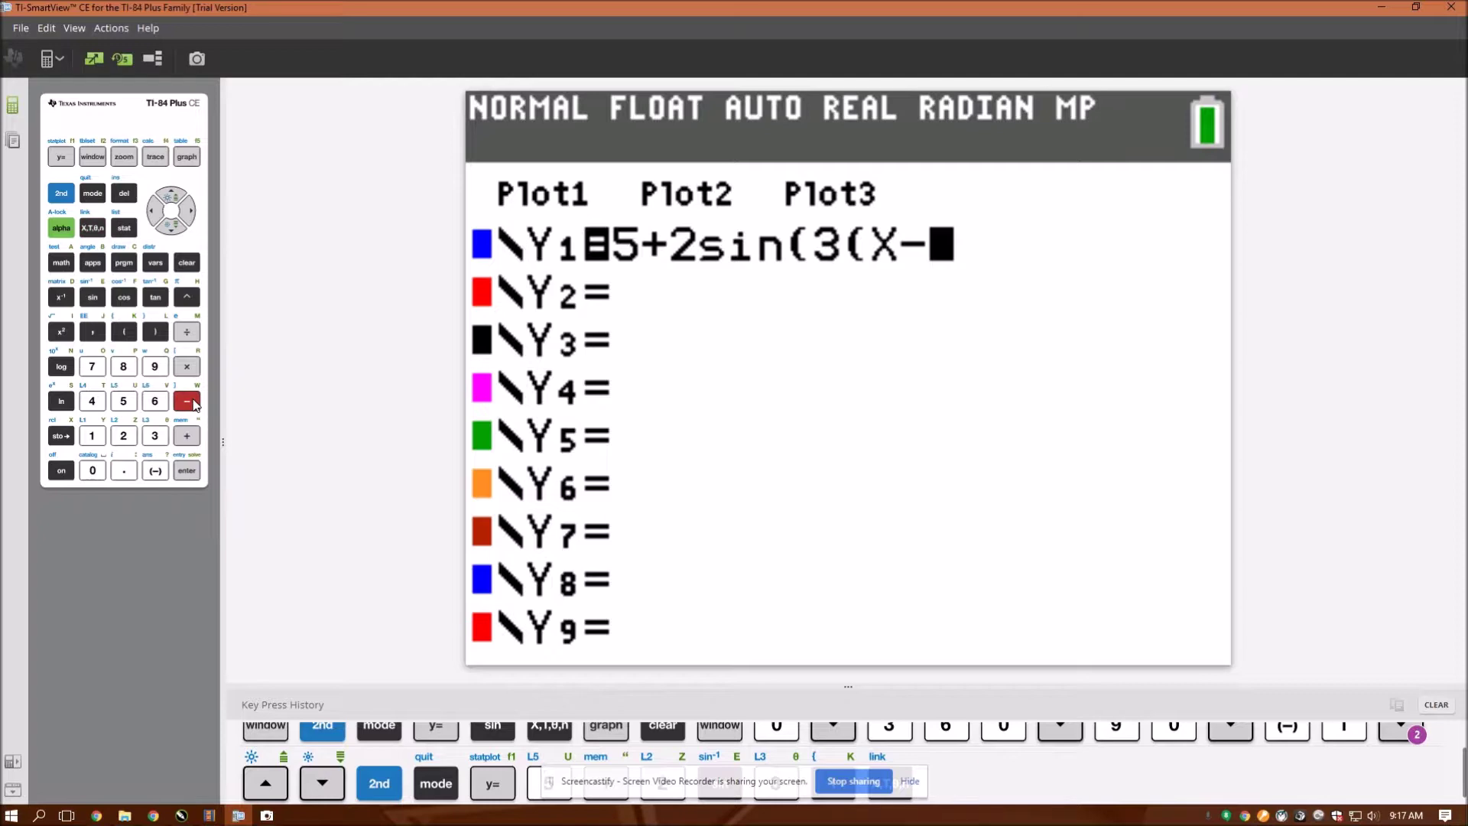
{"action": "left_click", "coordinate": [156, 436]}
{"action": "left_click", "coordinate": [93, 471]}
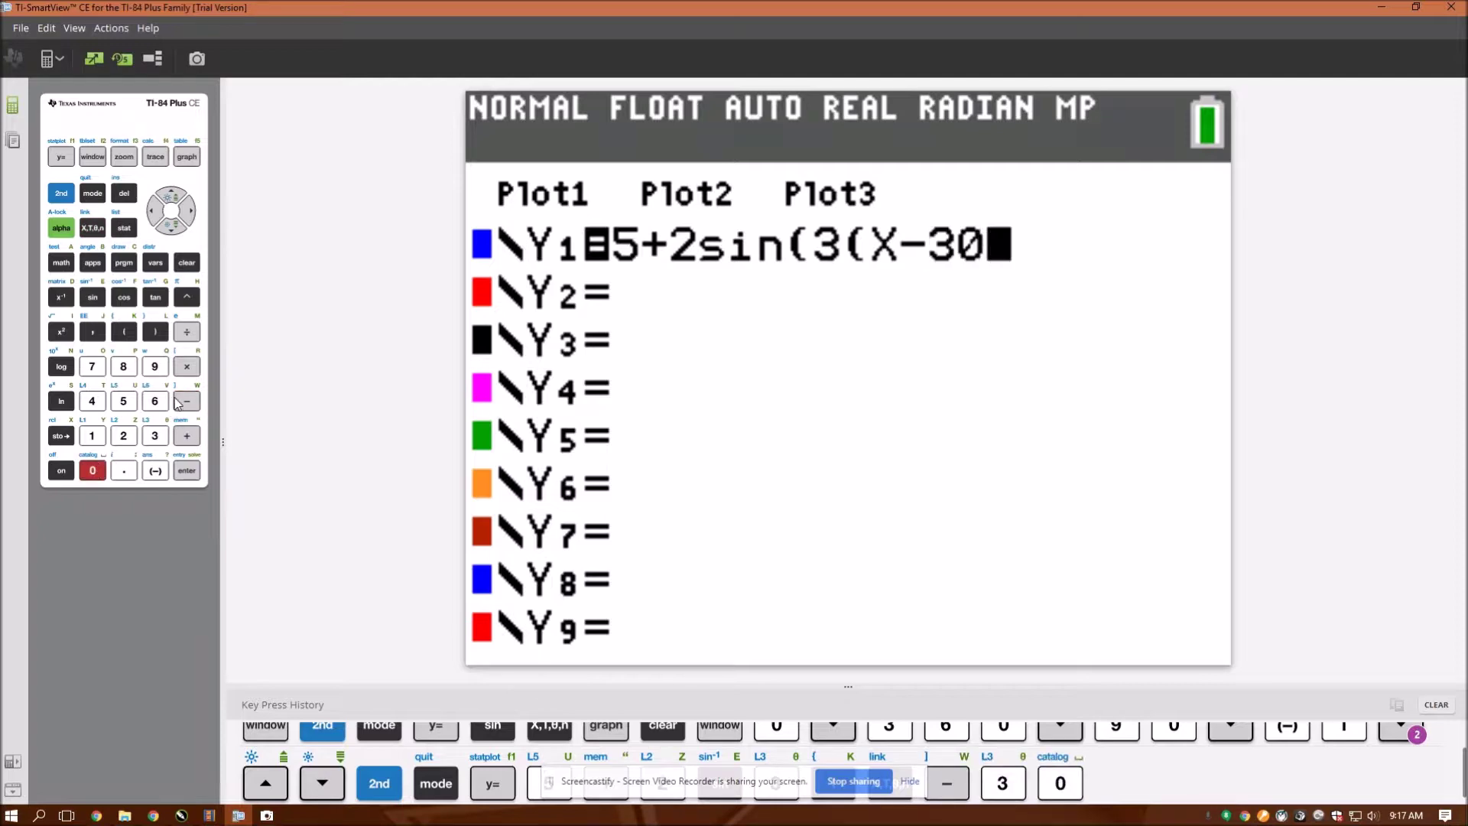
{"action": "left_click", "coordinate": [155, 332]}
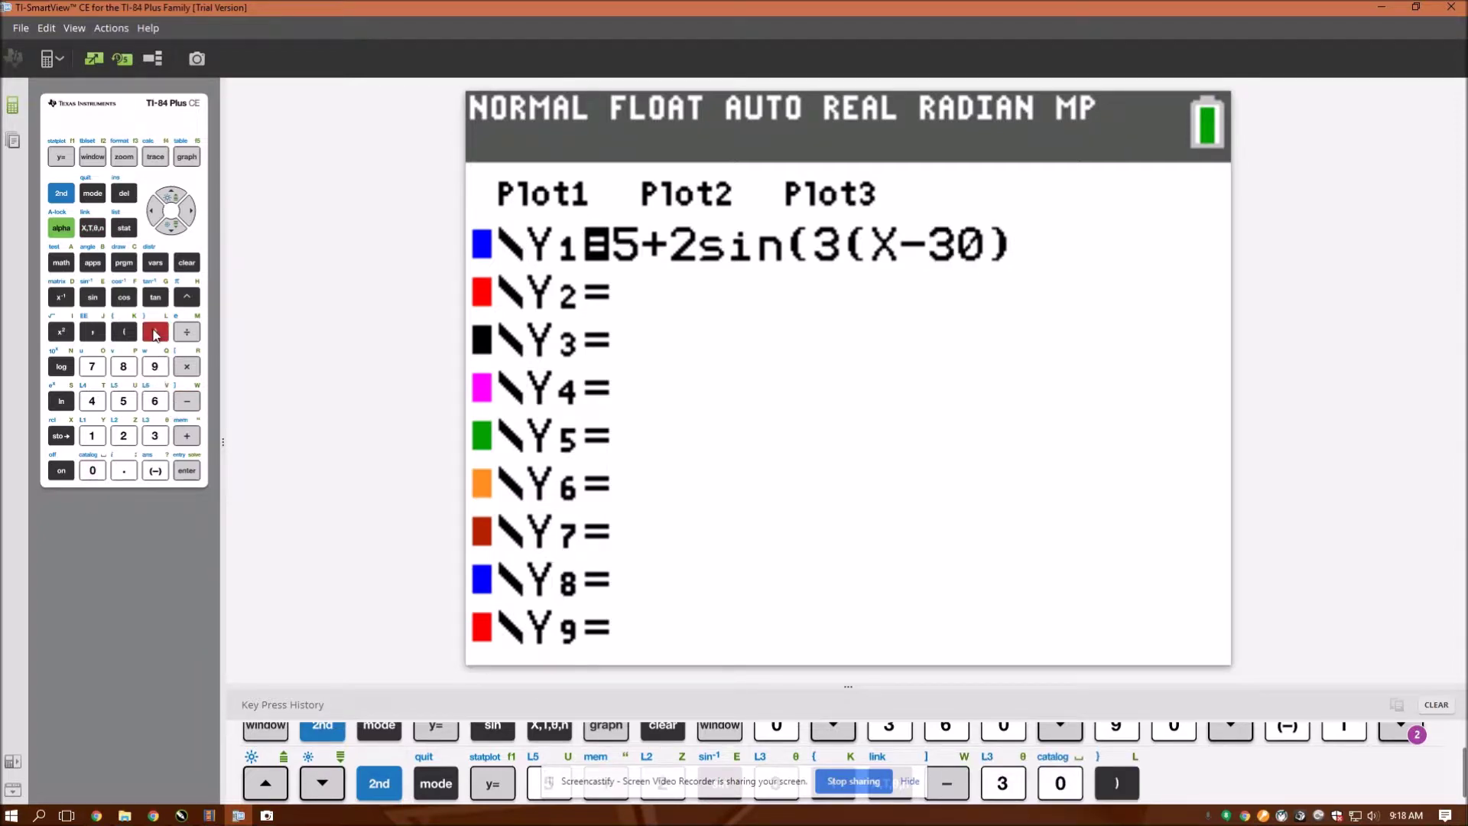
{"action": "left_click", "coordinate": [156, 333]}
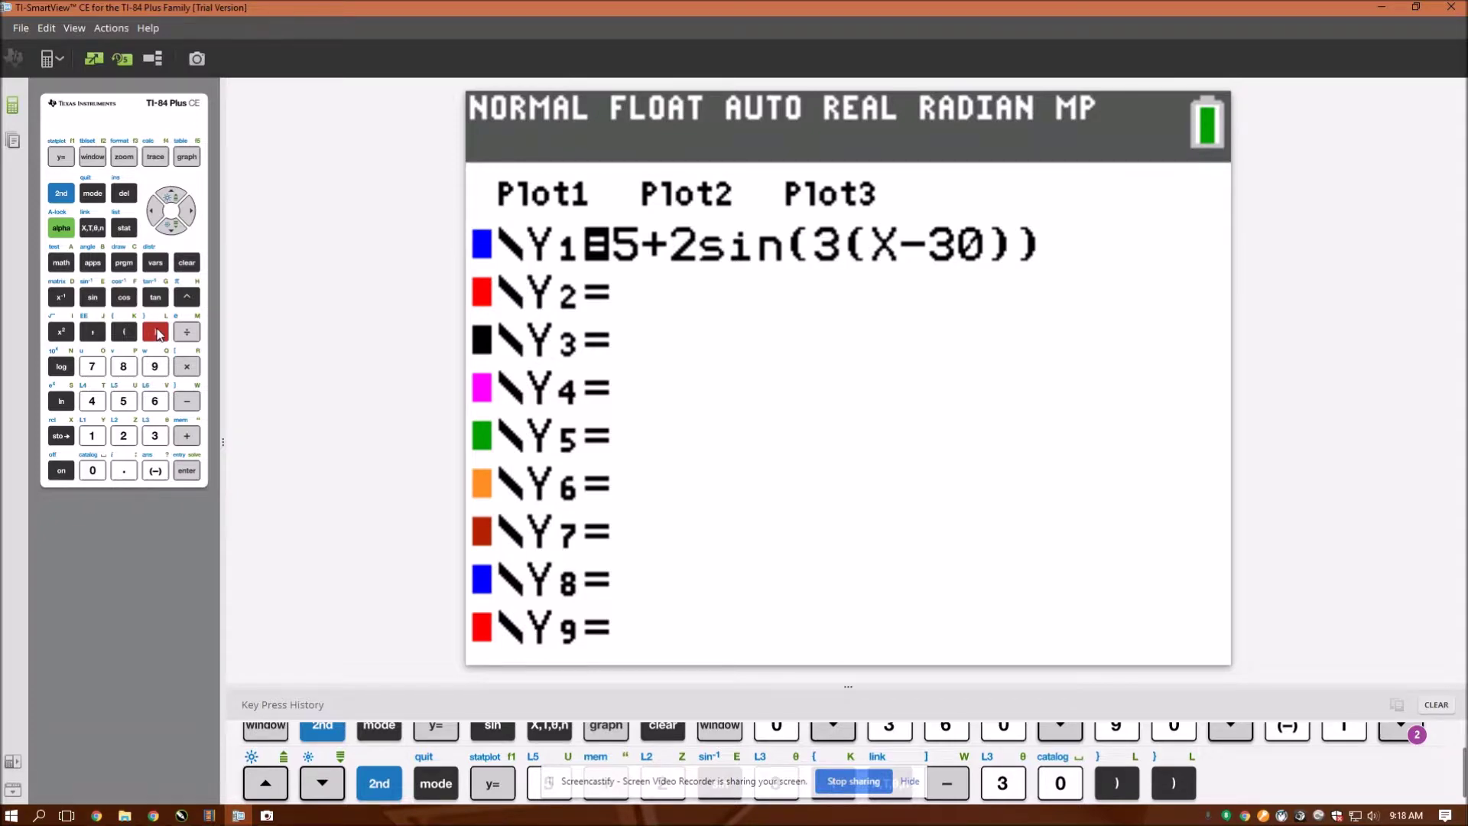
{"action": "left_click", "coordinate": [185, 162]}
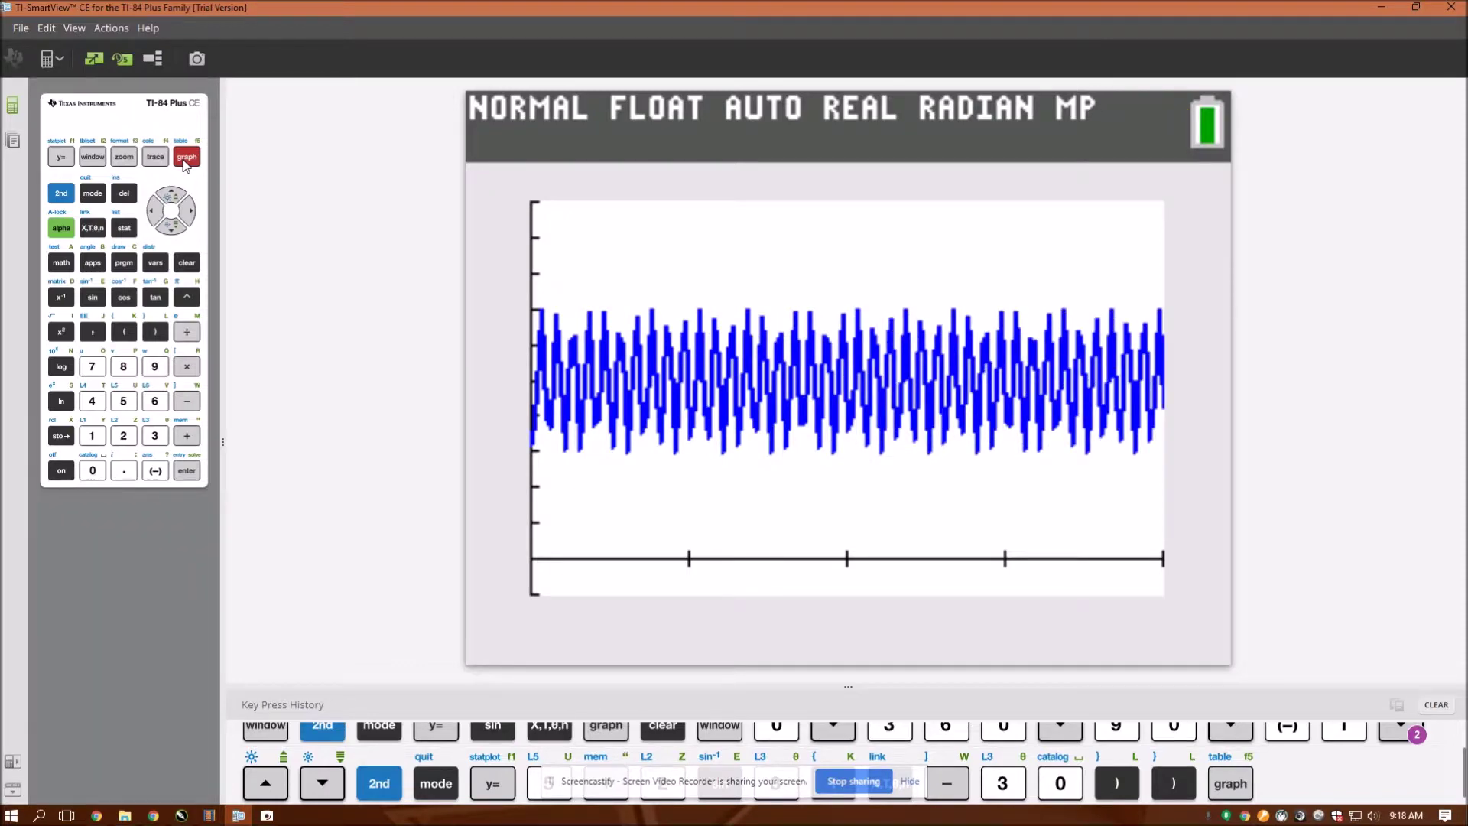
Switch the angle mode from RADIAN to DEGREE and quit to the home screen
{"action": "left_click", "coordinate": [92, 195]}
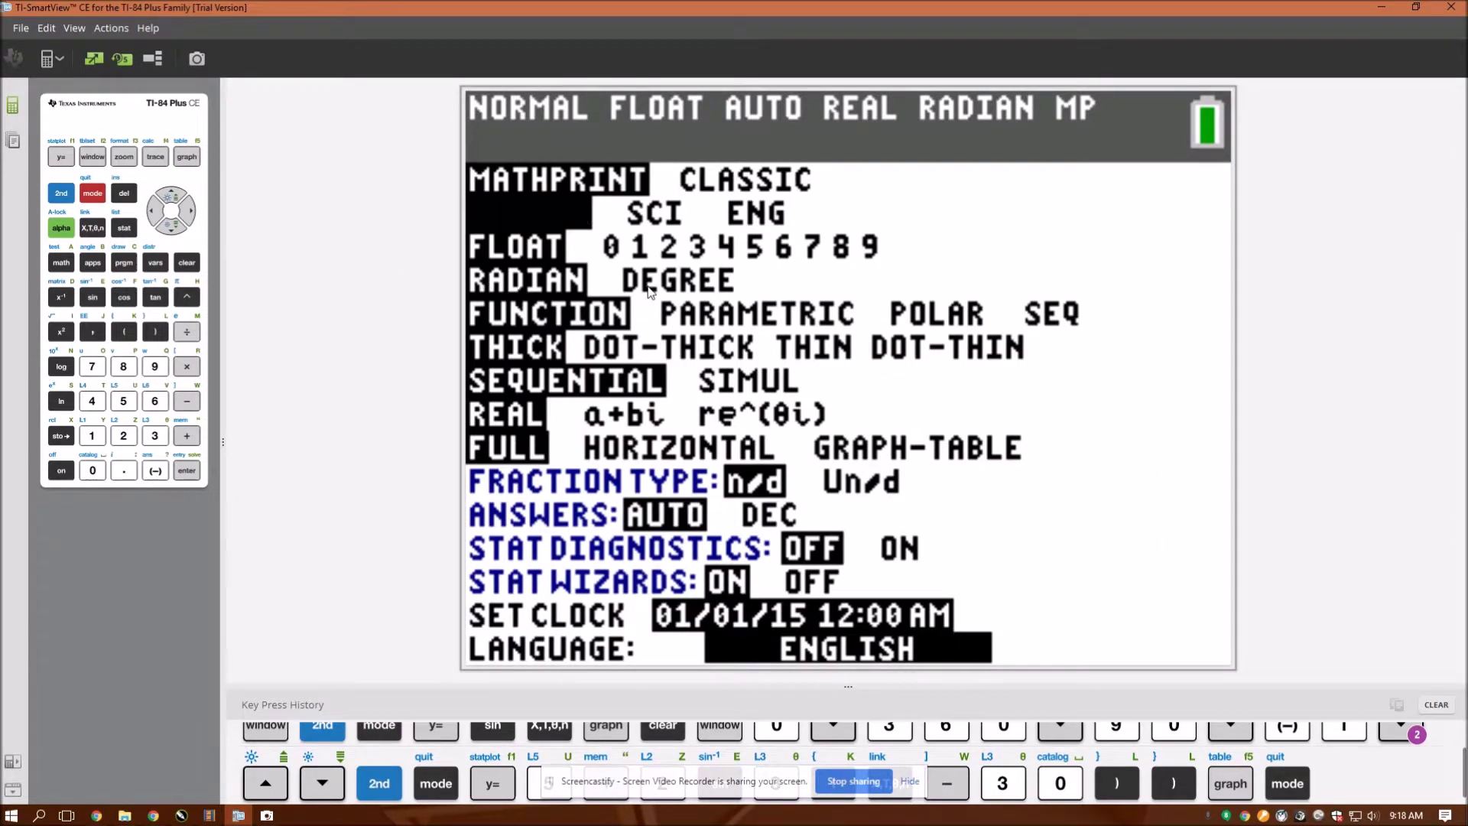
{"action": "left_click", "coordinate": [171, 228]}
{"action": "left_click", "coordinate": [171, 228]}
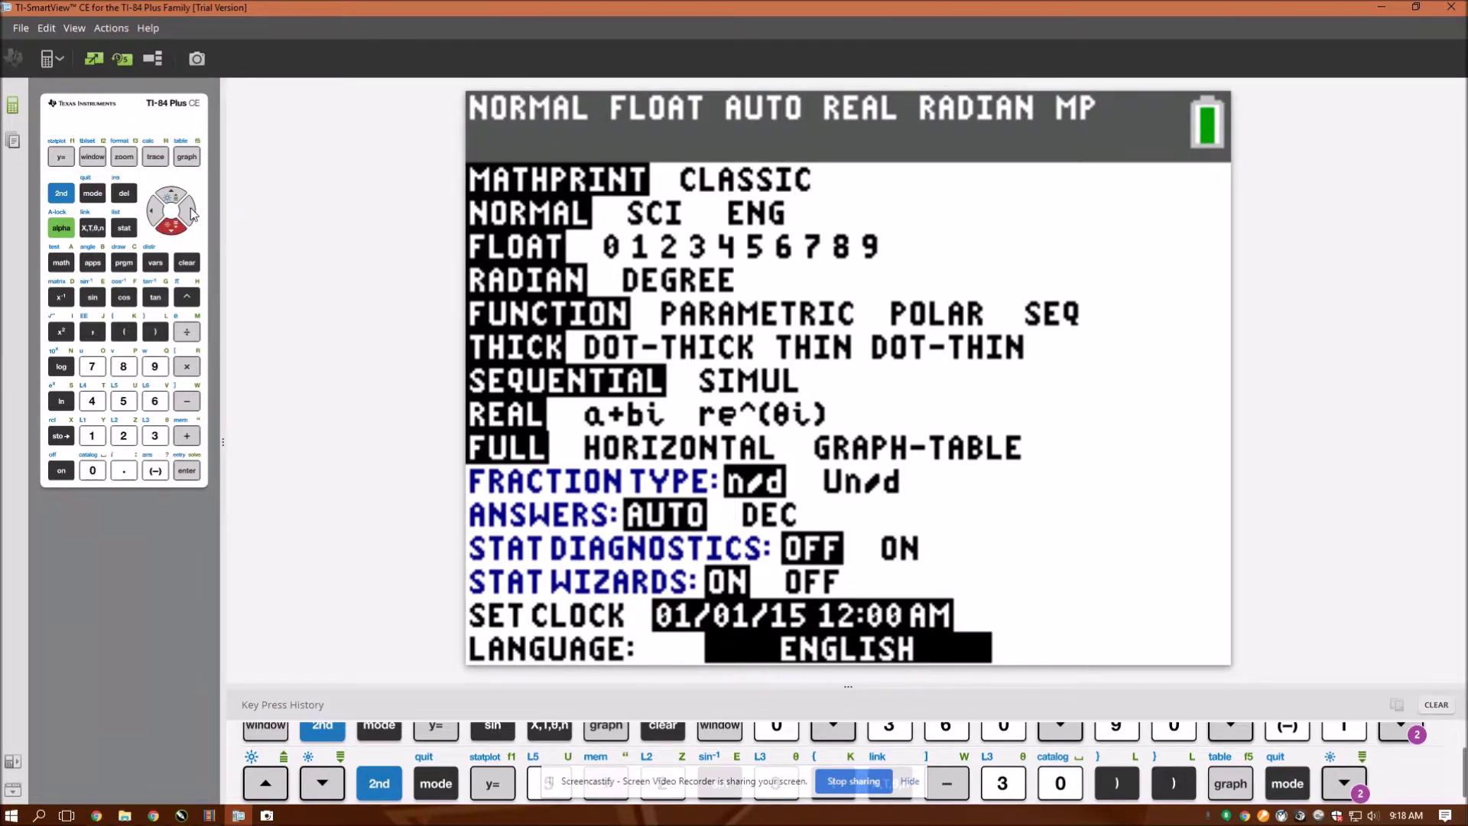
{"action": "left_click", "coordinate": [191, 214]}
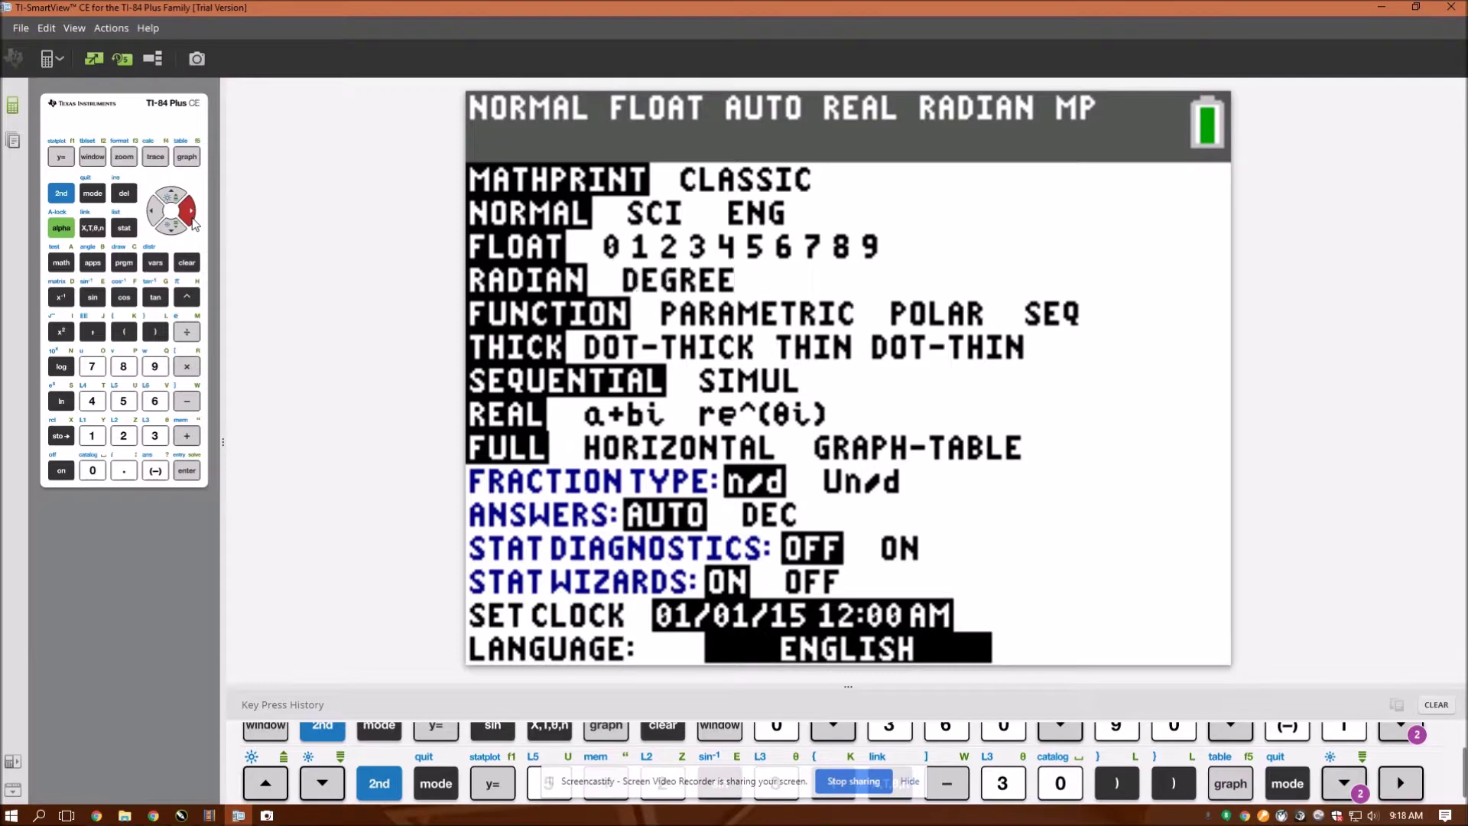
{"action": "left_click", "coordinate": [187, 472]}
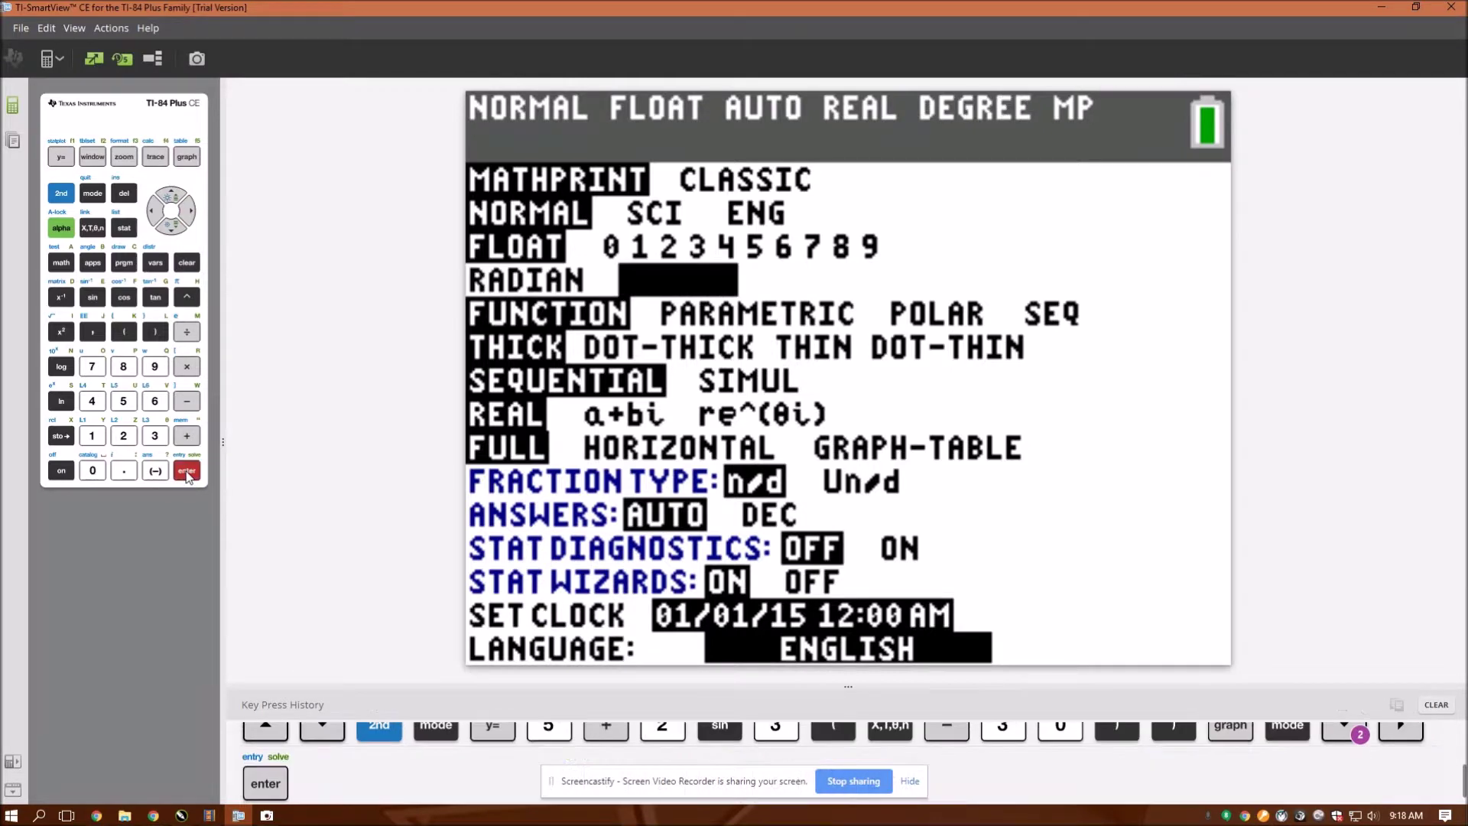
{"action": "left_click", "coordinate": [61, 193]}
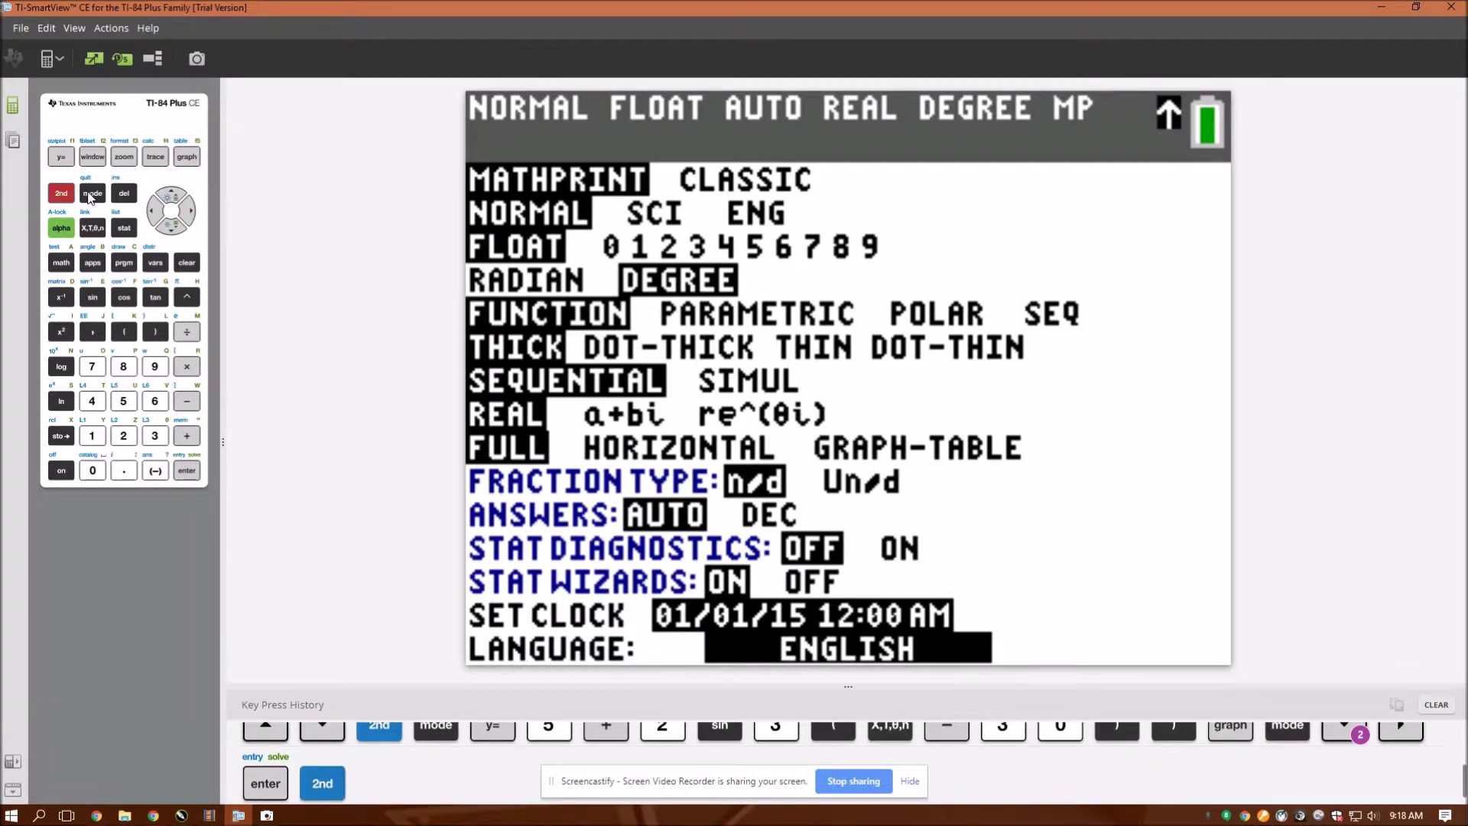
{"action": "left_click", "coordinate": [91, 194]}
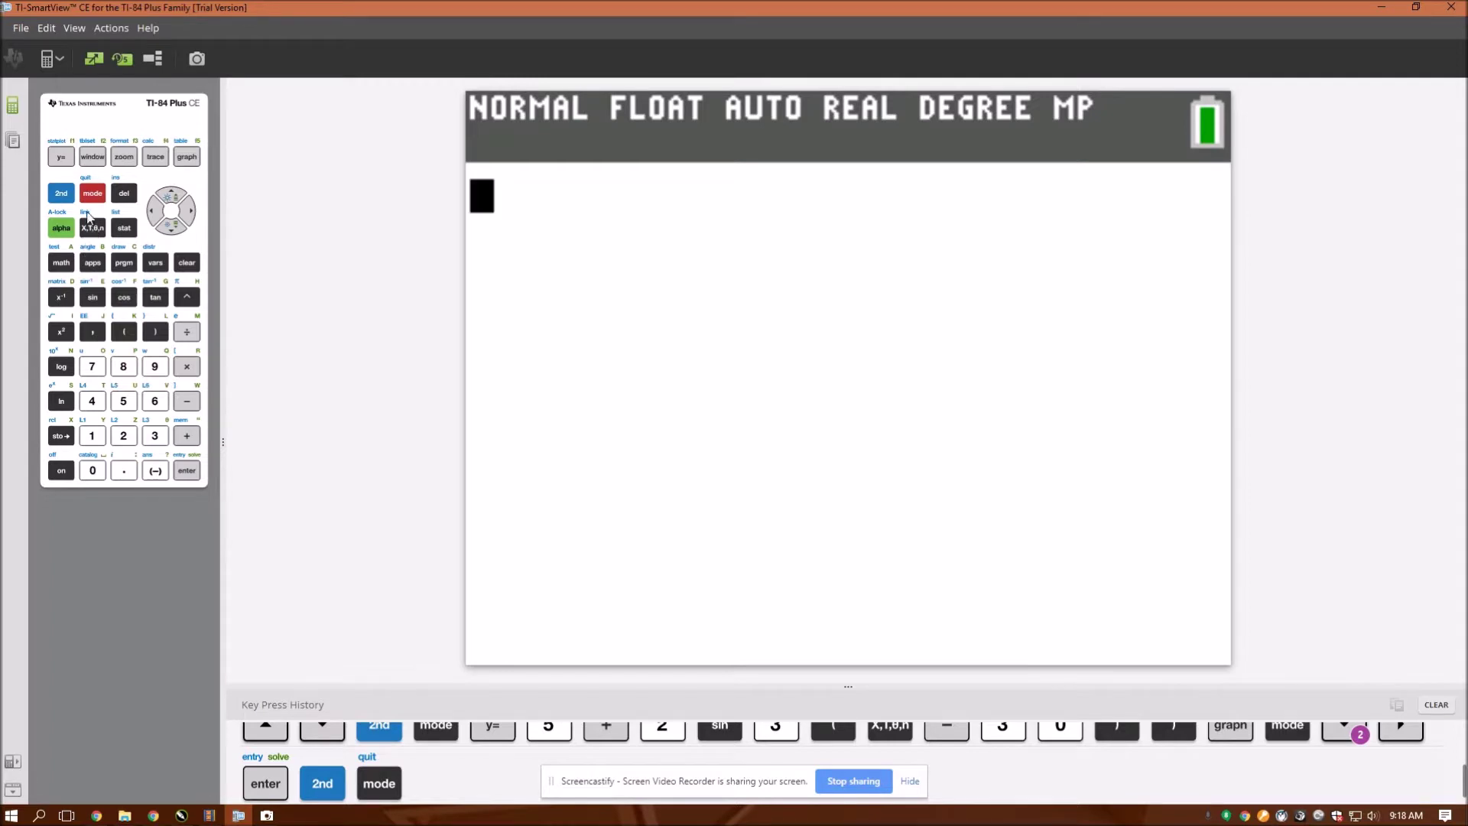
Check Y1 and regraph it as three smooth degree-mode waves, then view the WINDOW settings
{"action": "left_click", "coordinate": [62, 159]}
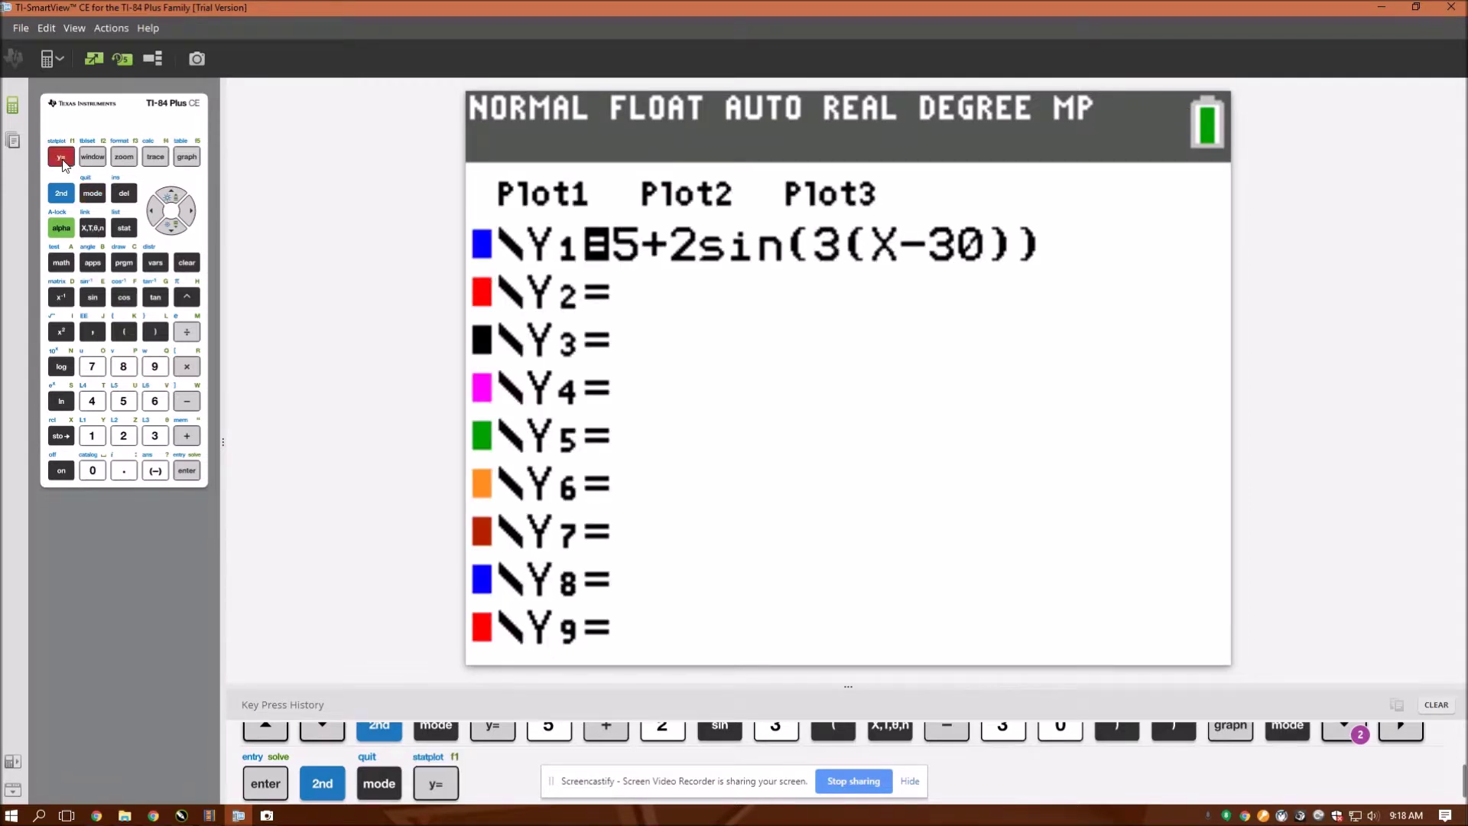
{"action": "left_click", "coordinate": [185, 158]}
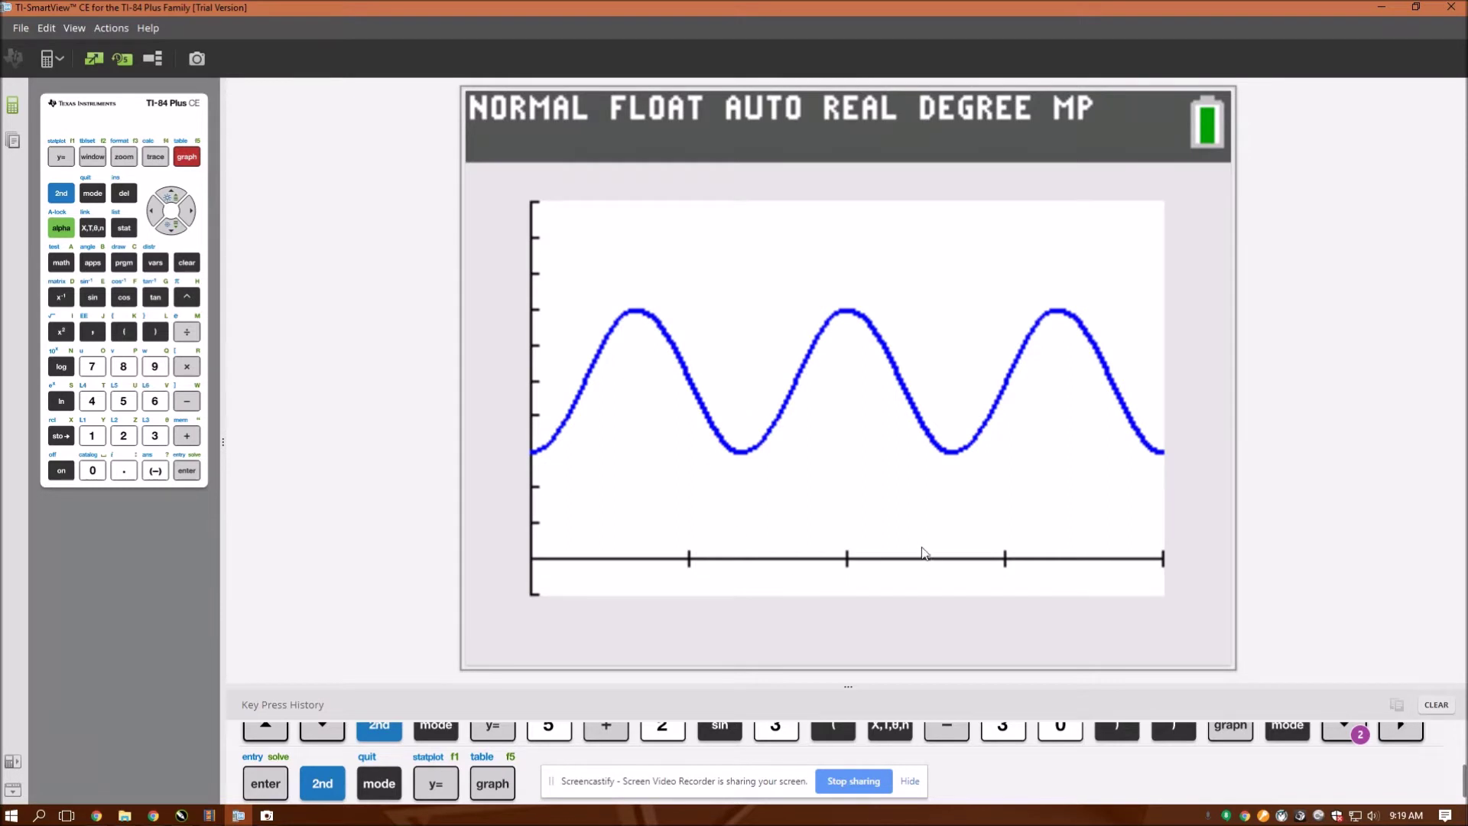
{"action": "left_click", "coordinate": [92, 157]}
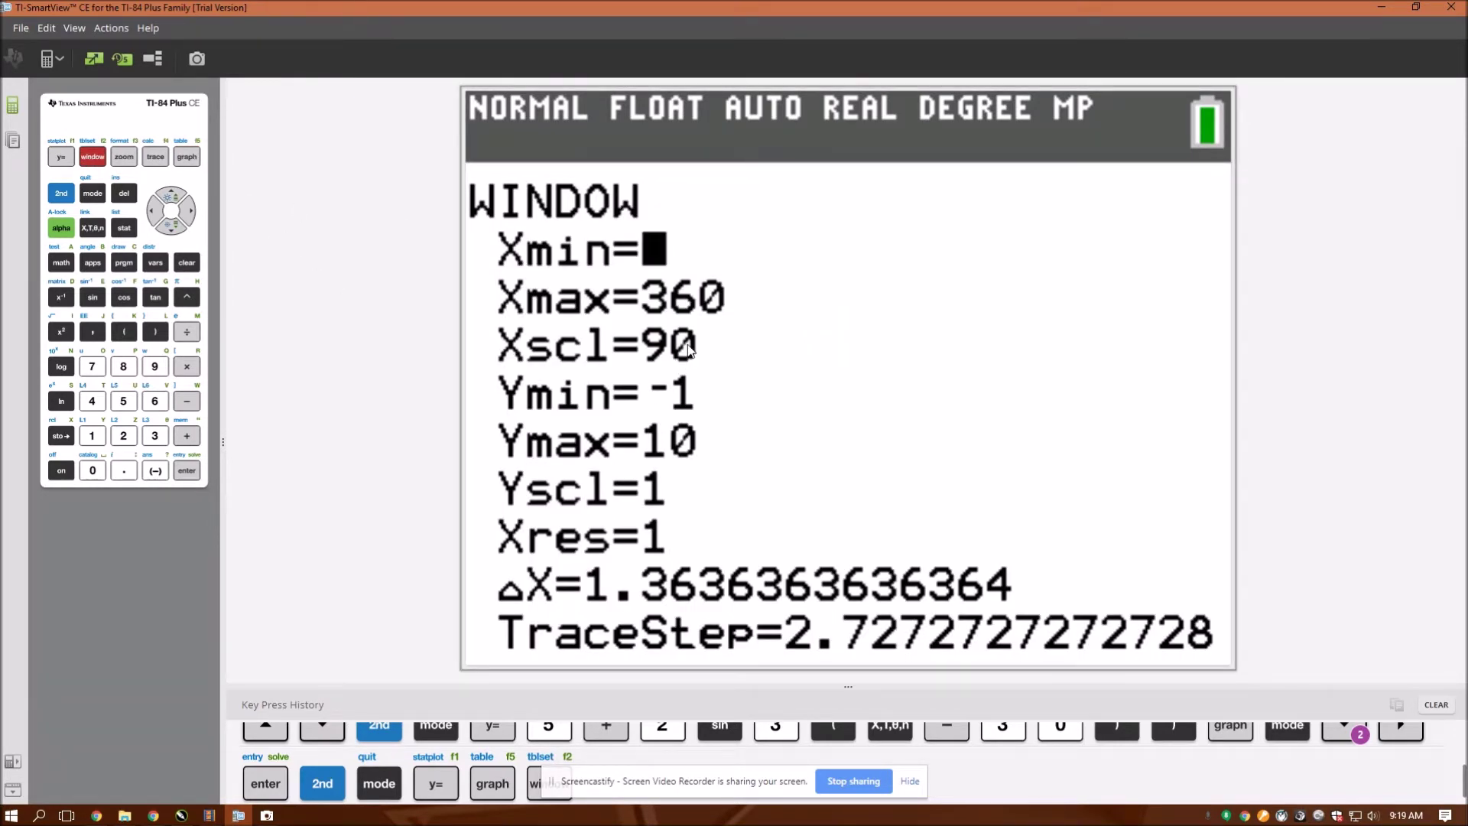
Change Xscl from 90 to 30 and quit the window settings
{"action": "left_click", "coordinate": [172, 225]}
{"action": "left_click", "coordinate": [171, 225]}
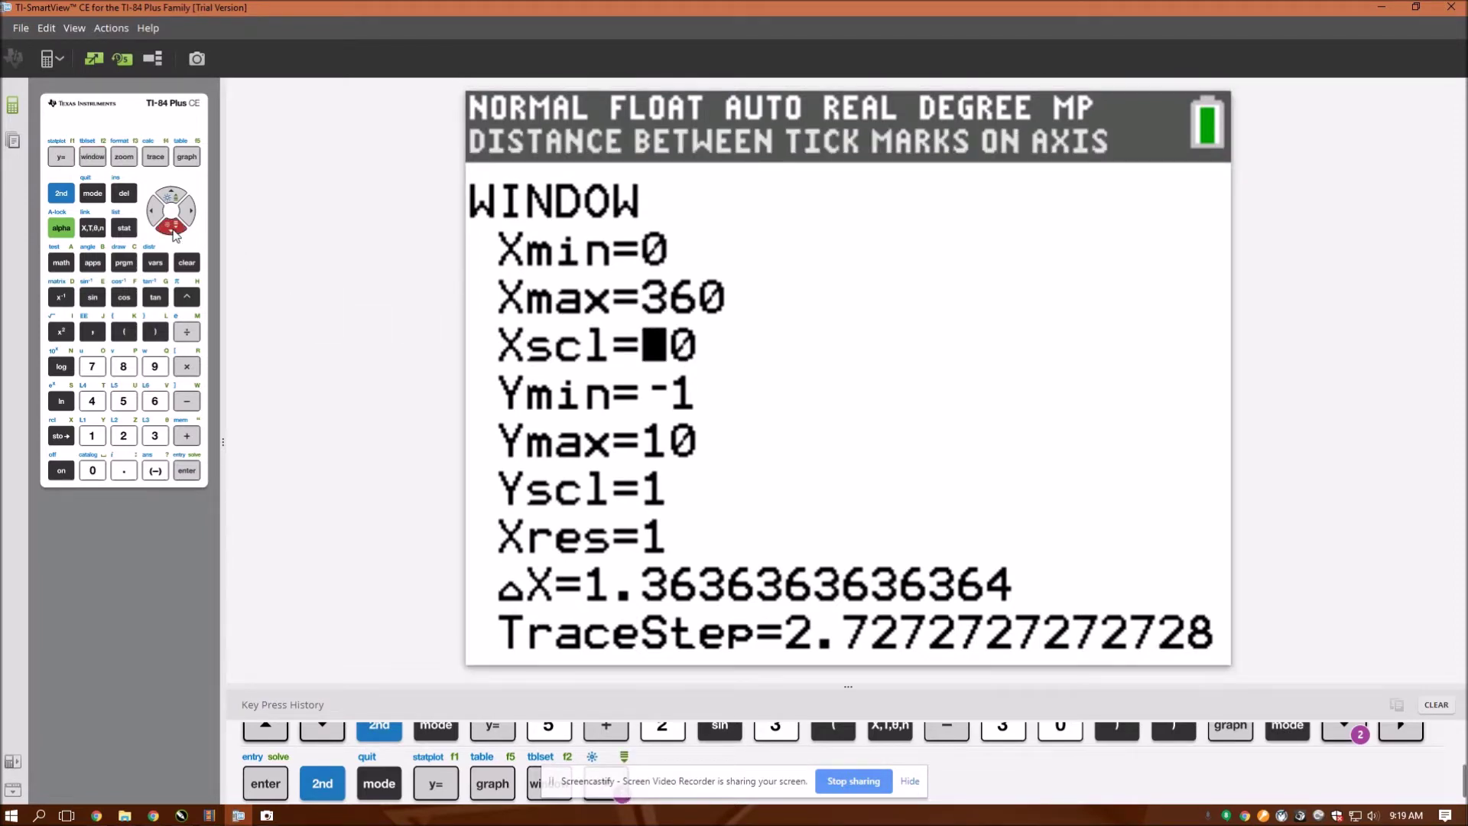
{"action": "left_click", "coordinate": [155, 436]}
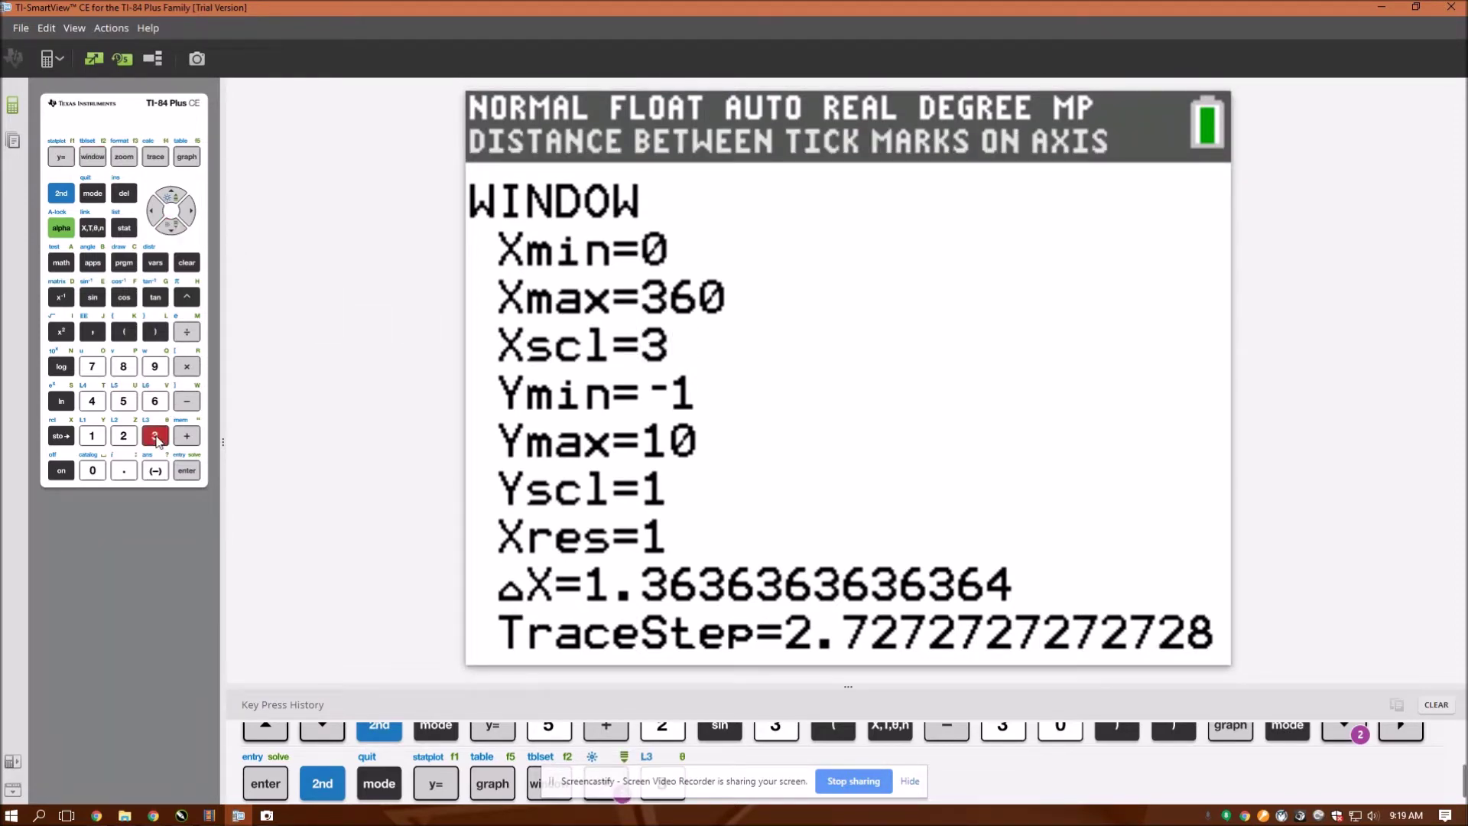
{"action": "left_click", "coordinate": [93, 470]}
{"action": "left_click", "coordinate": [67, 197]}
{"action": "left_click", "coordinate": [92, 193]}
Regraph Y1 with the finer tick marks, then confirm DEGREE mode and return home
{"action": "left_click", "coordinate": [64, 159]}
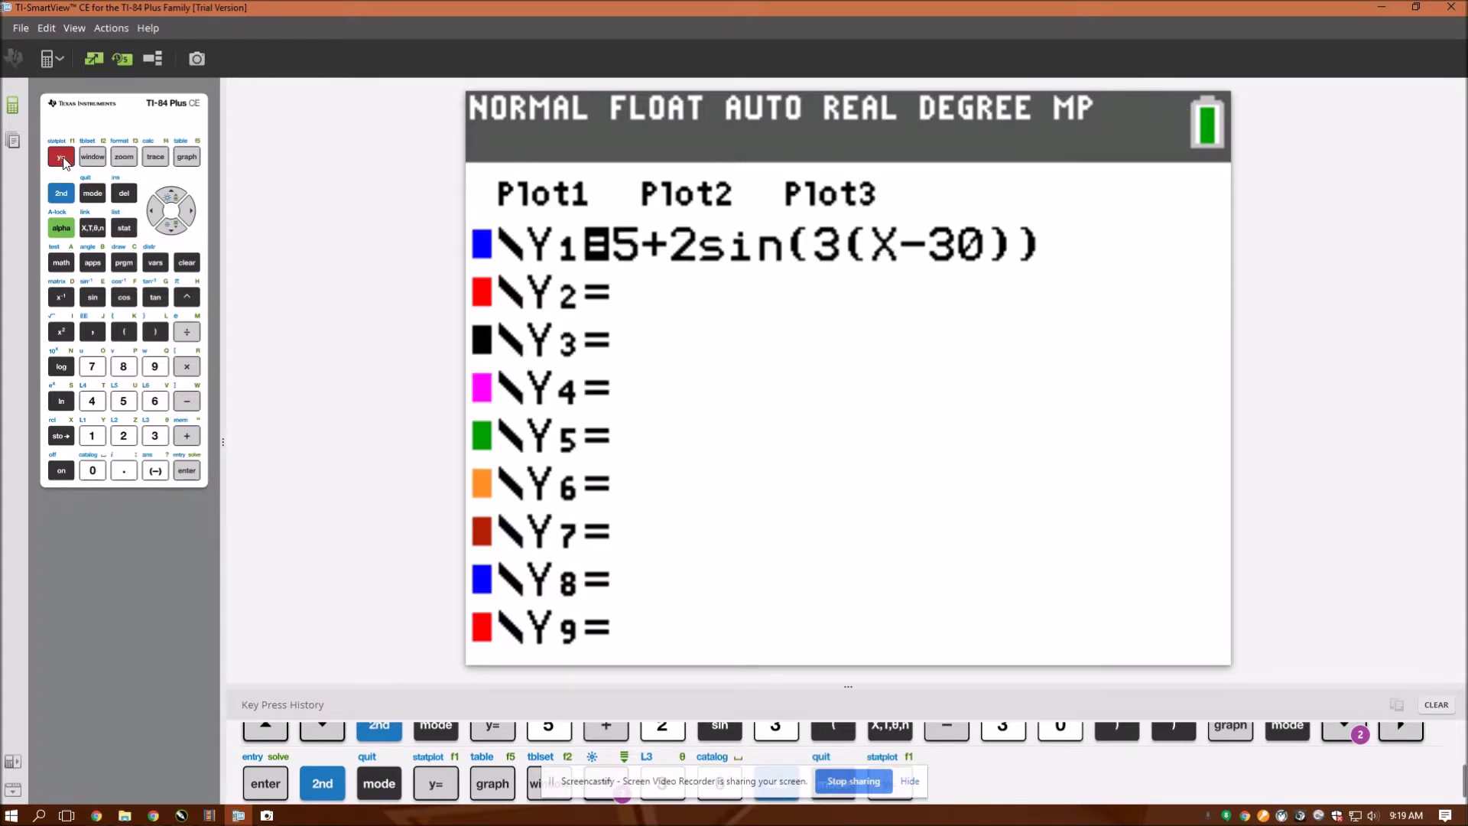
{"action": "left_click", "coordinate": [187, 158]}
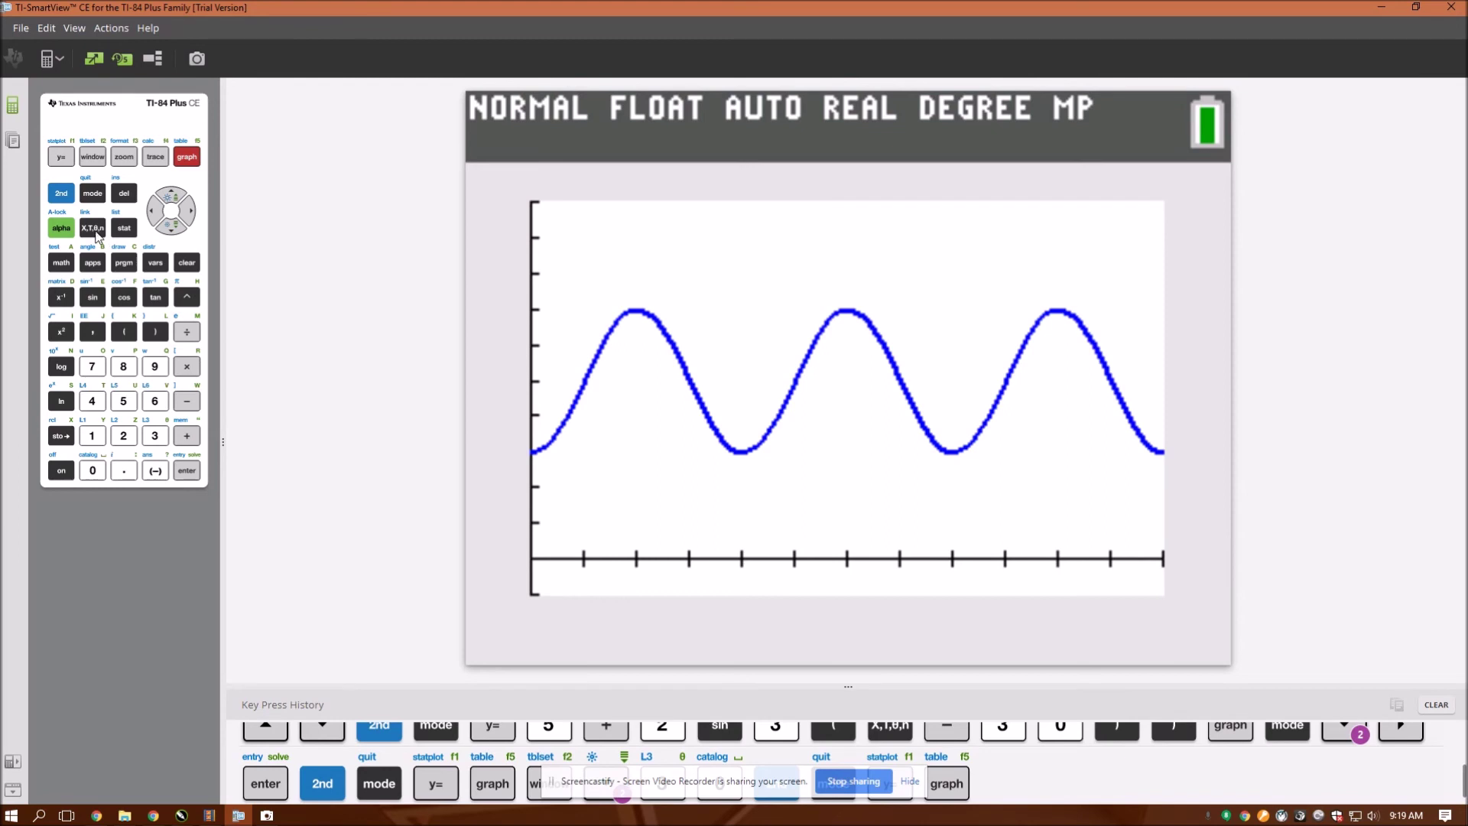
{"action": "left_click", "coordinate": [92, 196]}
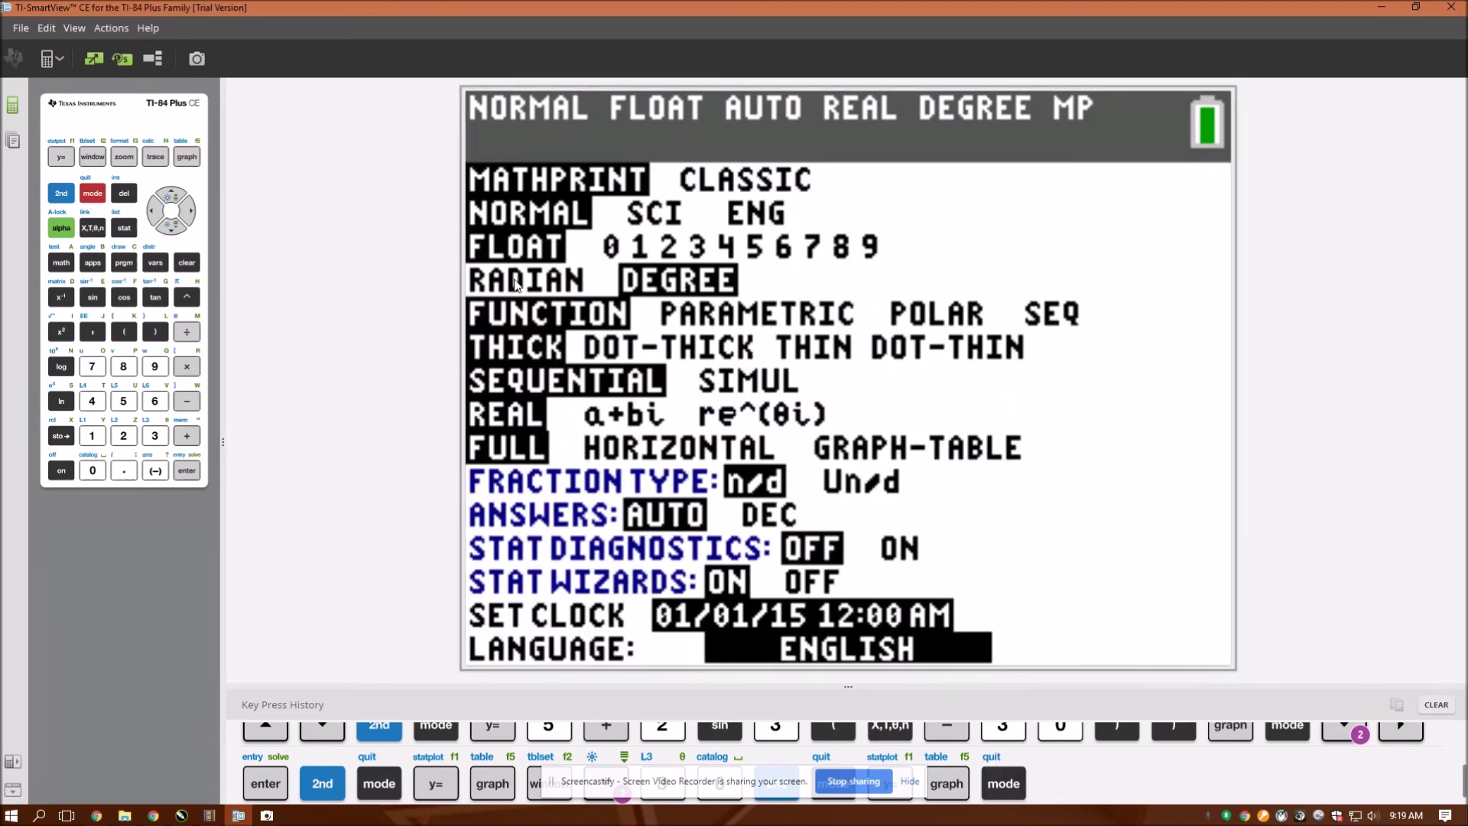
{"action": "left_click", "coordinate": [68, 195]}
{"action": "left_click", "coordinate": [92, 195]}
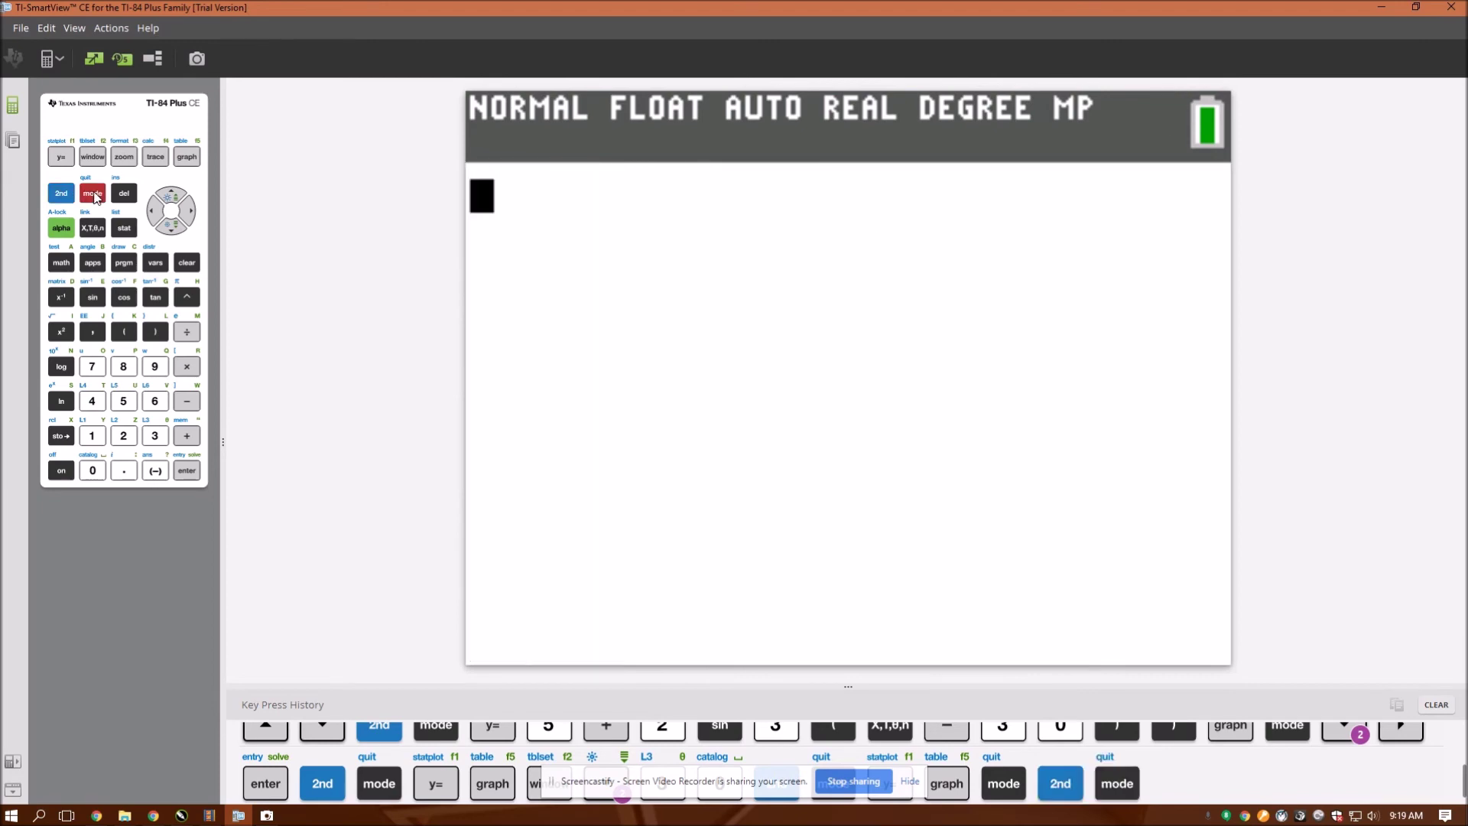